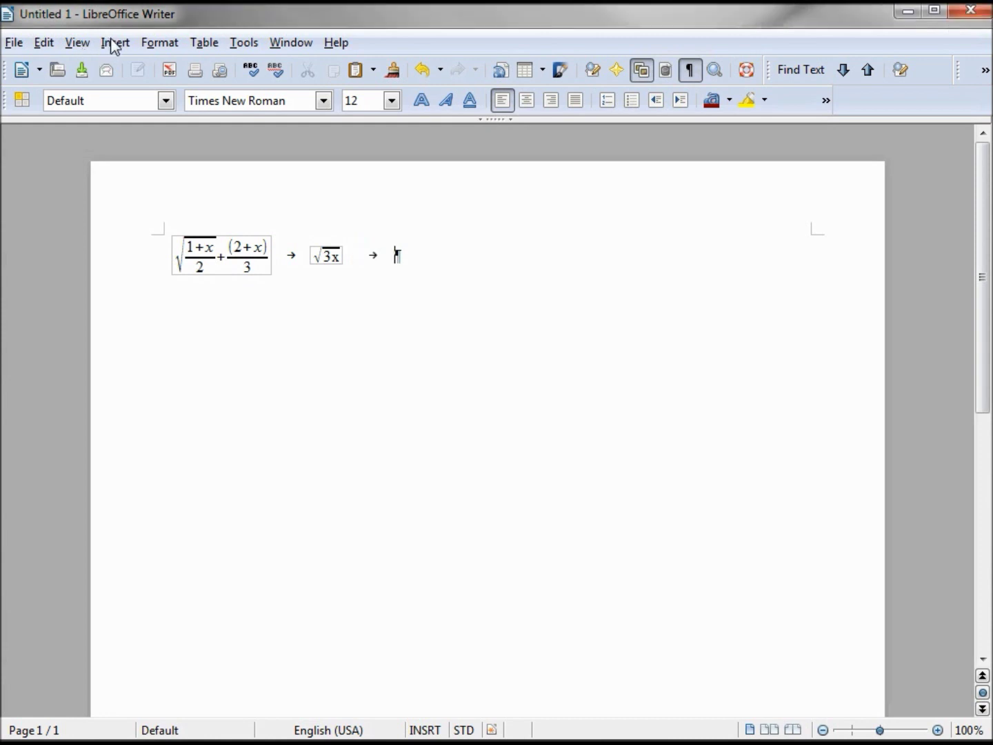
Open the Insert menu to see what can be added after the √3x formula
left_click(112, 46)
Insert a new formula object and add a 2×2 matrix template from the Formats elements
mouse_move(132, 548)
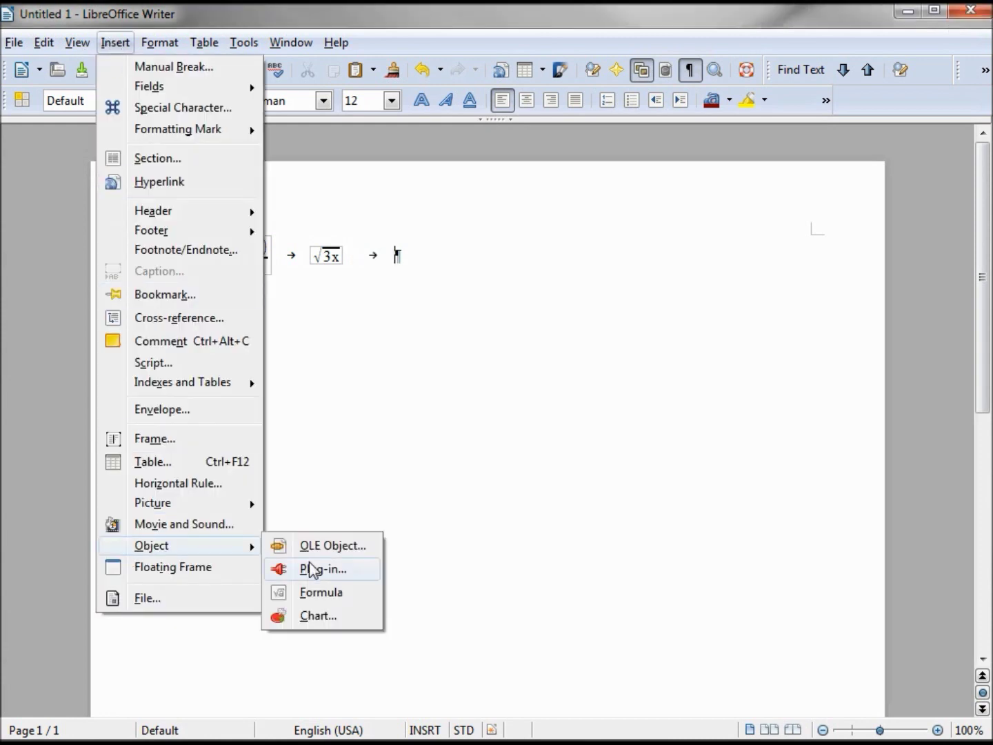
left_click(322, 594)
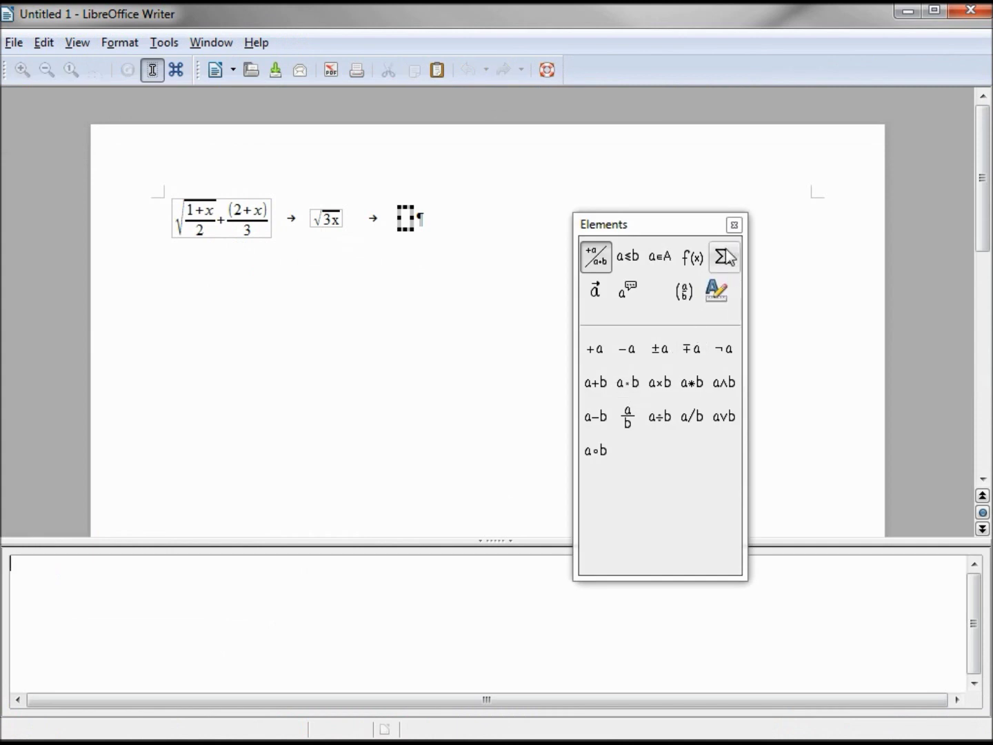
left_click(692, 257)
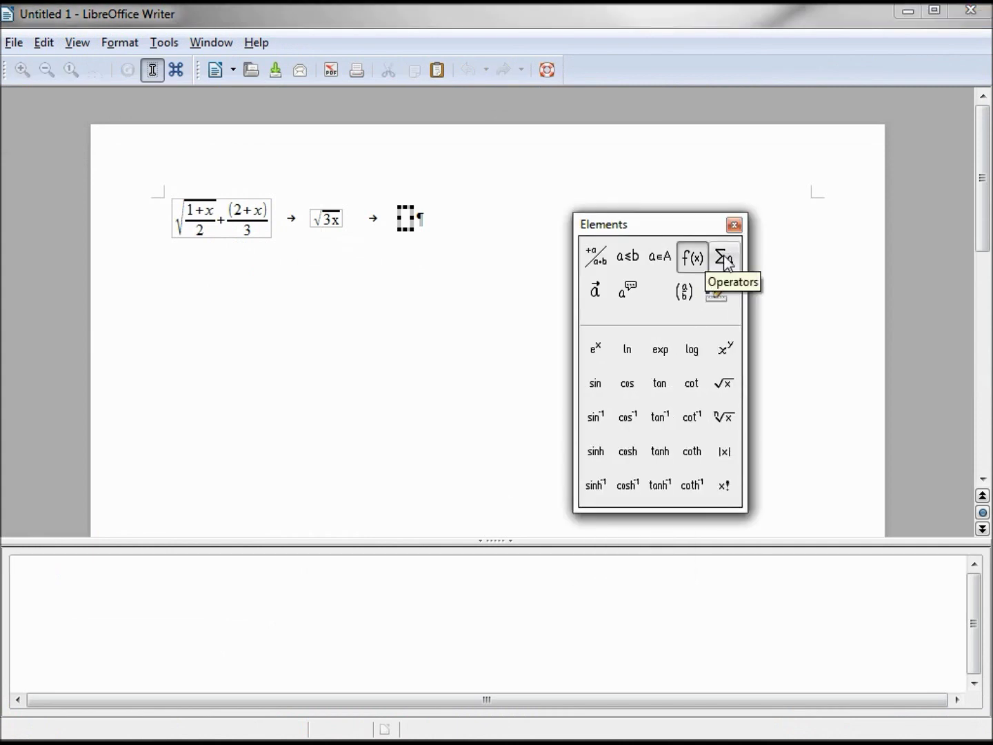
left_click(717, 290)
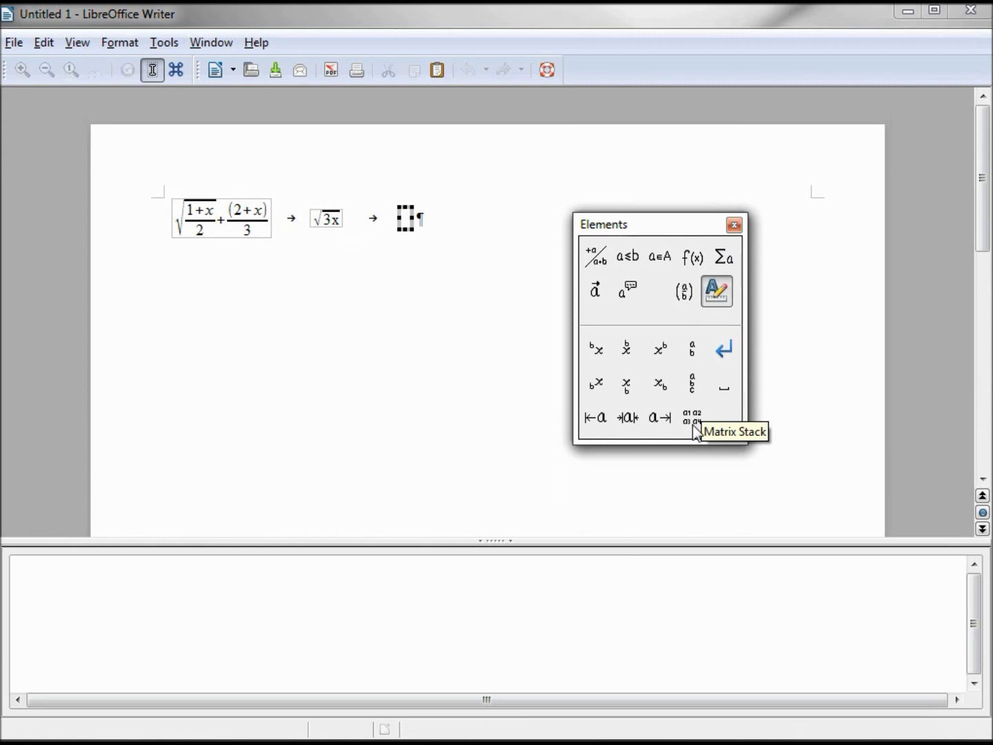
left_click(694, 425)
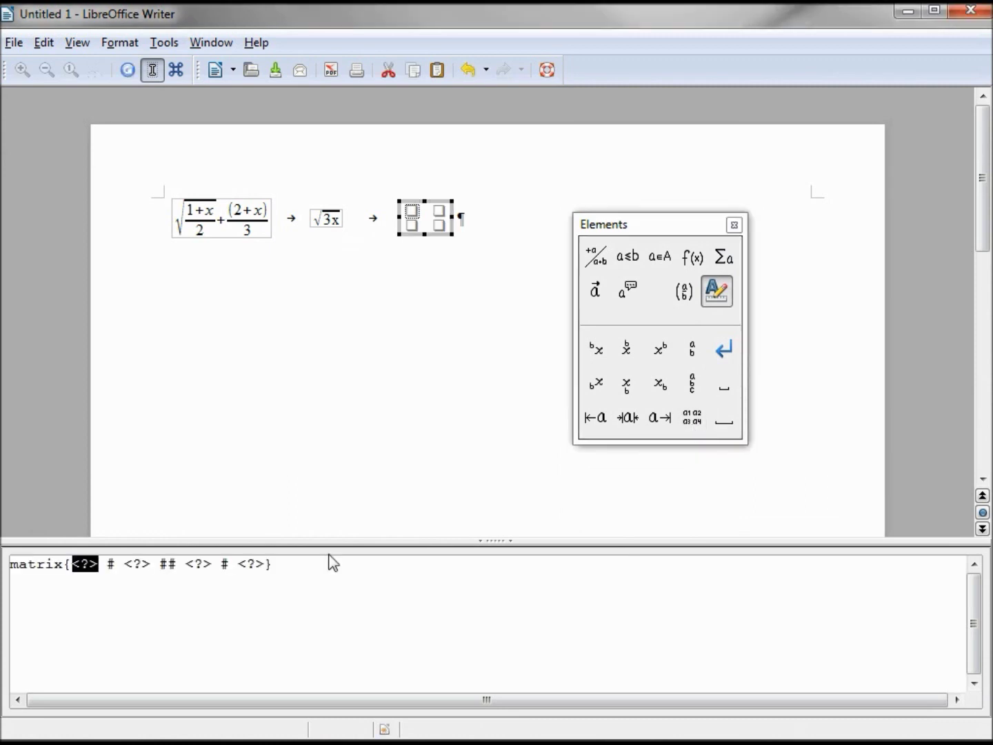
left_click(283, 566)
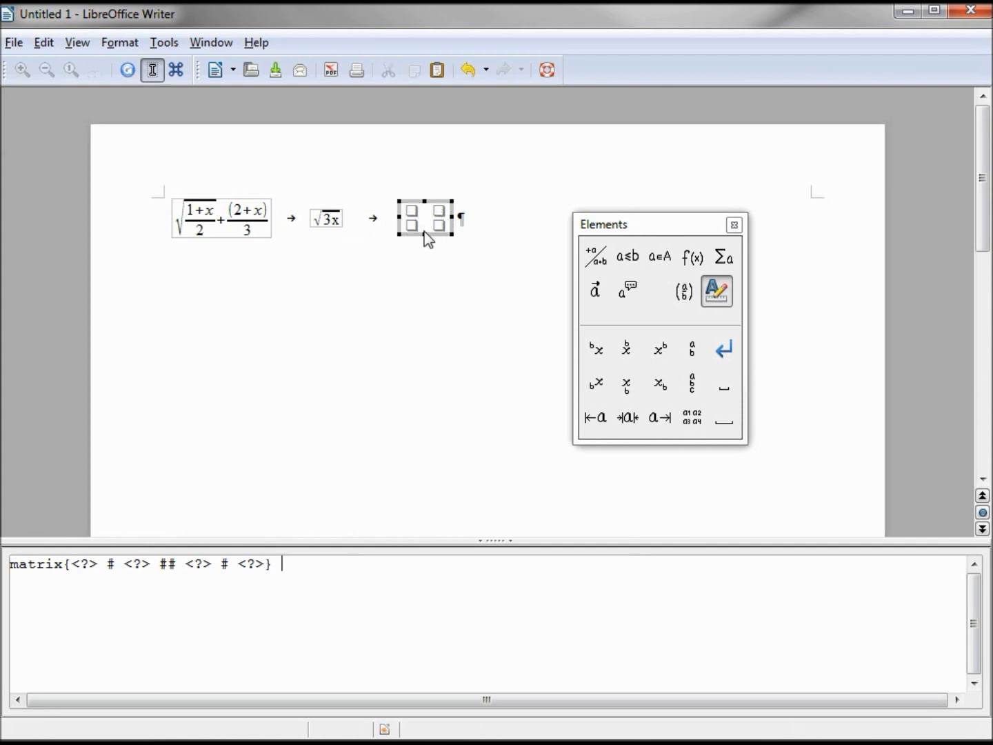
left_click(73, 569)
Replace the four matrix placeholders with 1, 2, 3 and 4 to get matrix{1 # 2 ## 3 # 4}
type("1")
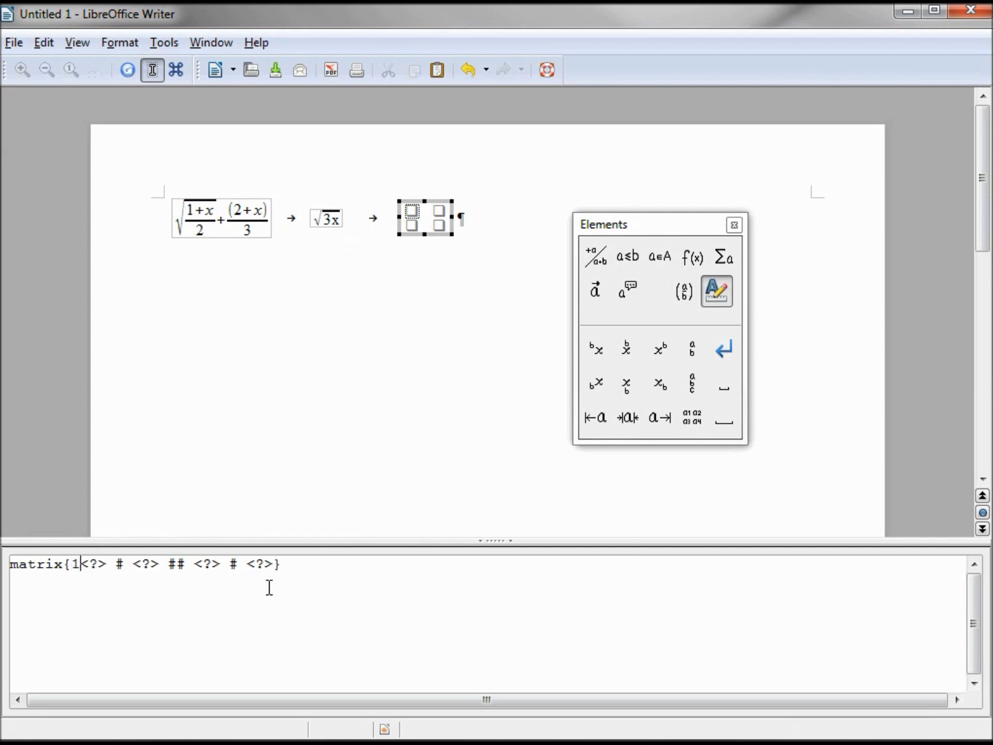
key("Delete")
key("Delete")
key("Delete")
key("Right")
key("Right")
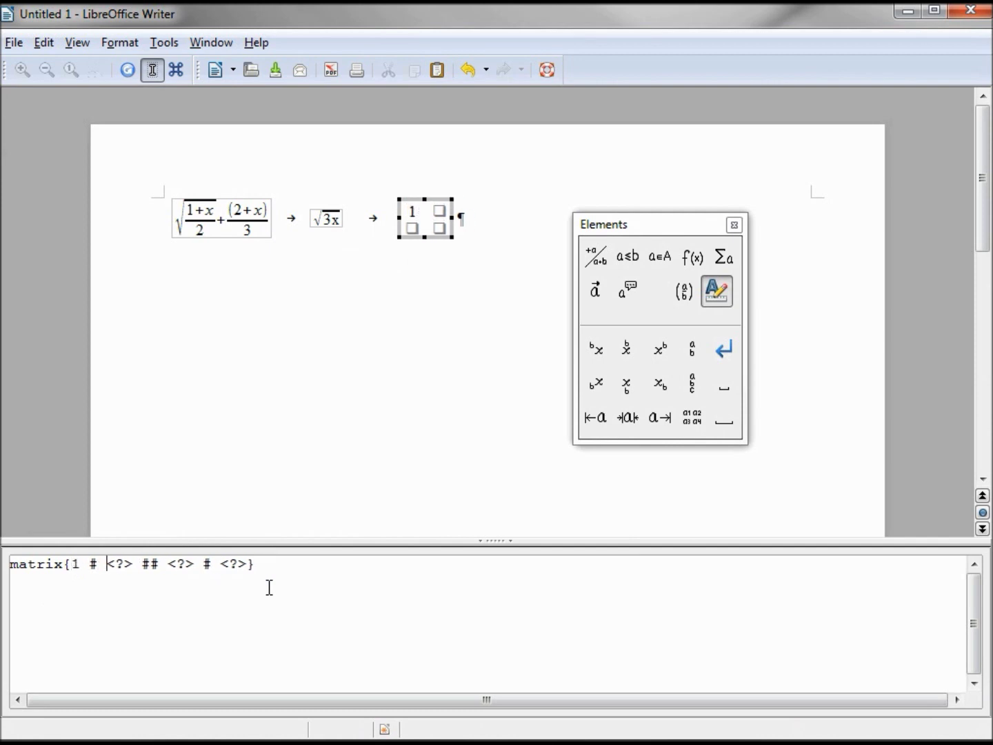
type("2")
key("Delete")
key("Delete")
key("Delete")
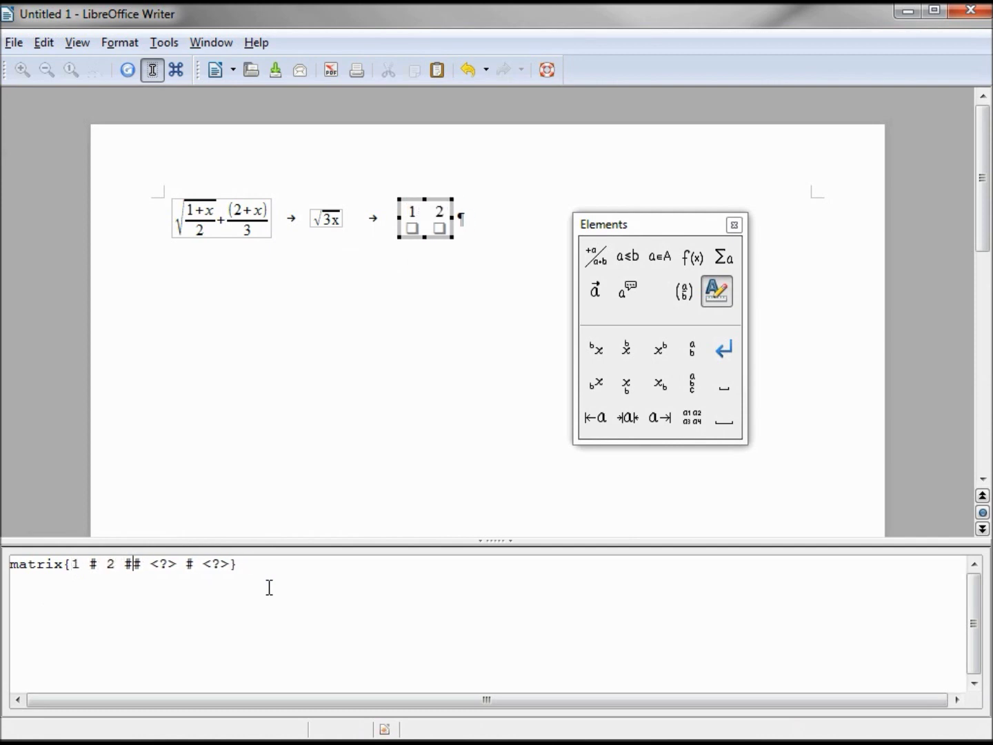
key("Right")
key("Right")
type("3")
key("Delete")
key("Delete")
key("Delete")
key("Delete")
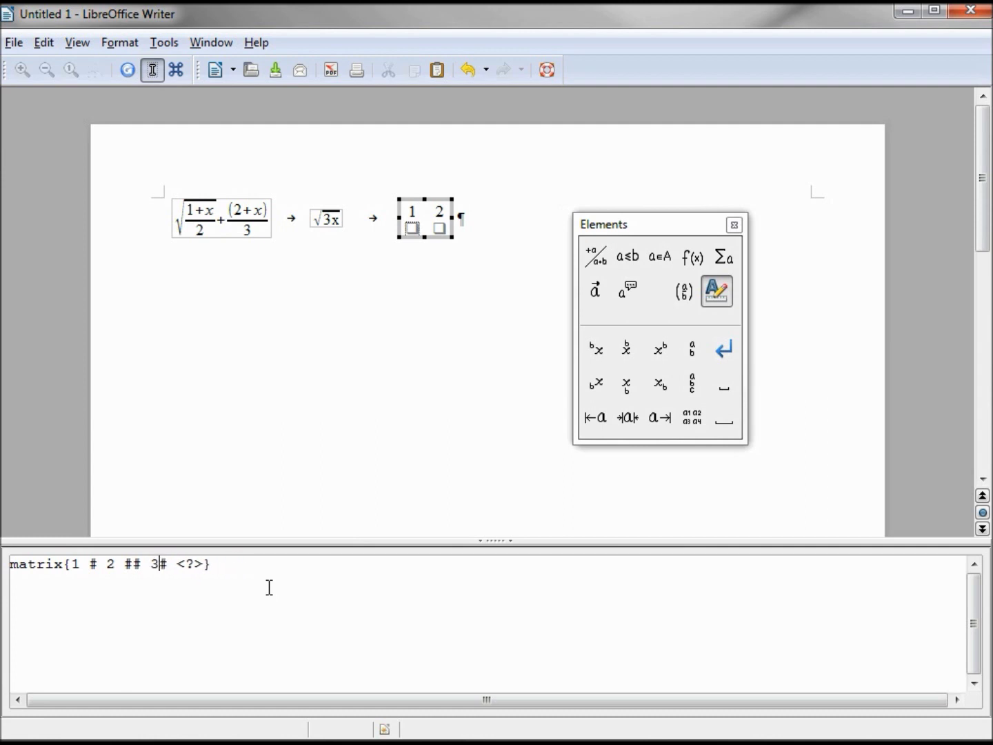
key("Right")
key("Right")
type("4")
key("Delete")
key("Delete")
key("Delete")
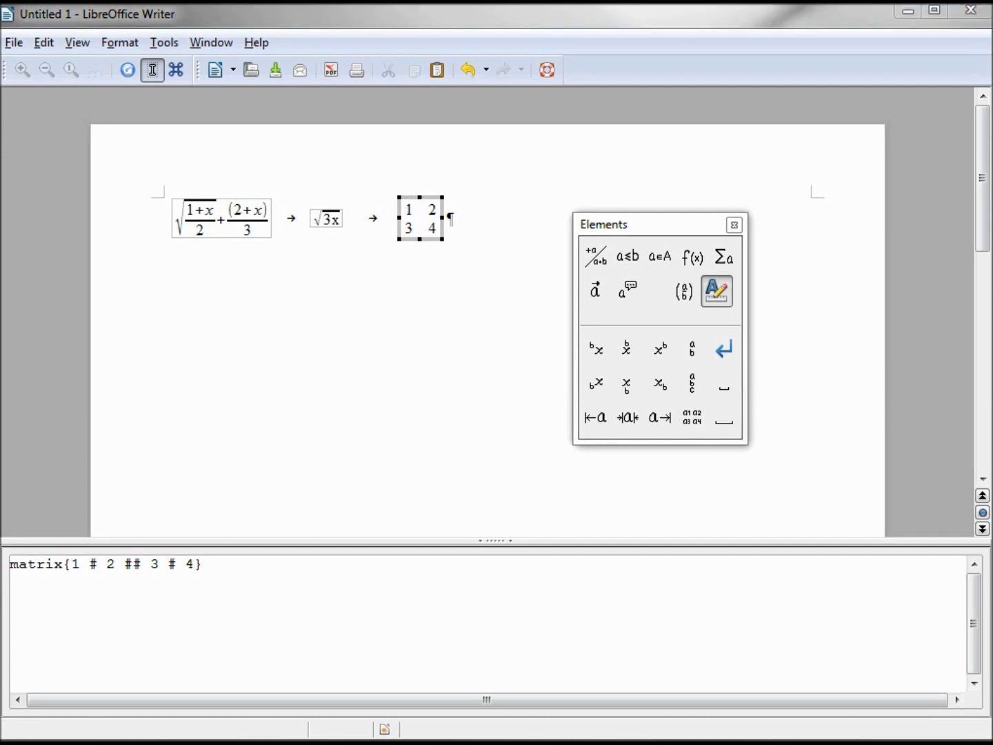
Replace the matrix code with the pasted four-row 1–12, a–d matrix and exit formula mode
left_click_drag(208, 564, 10, 563)
key("ctrl+v")
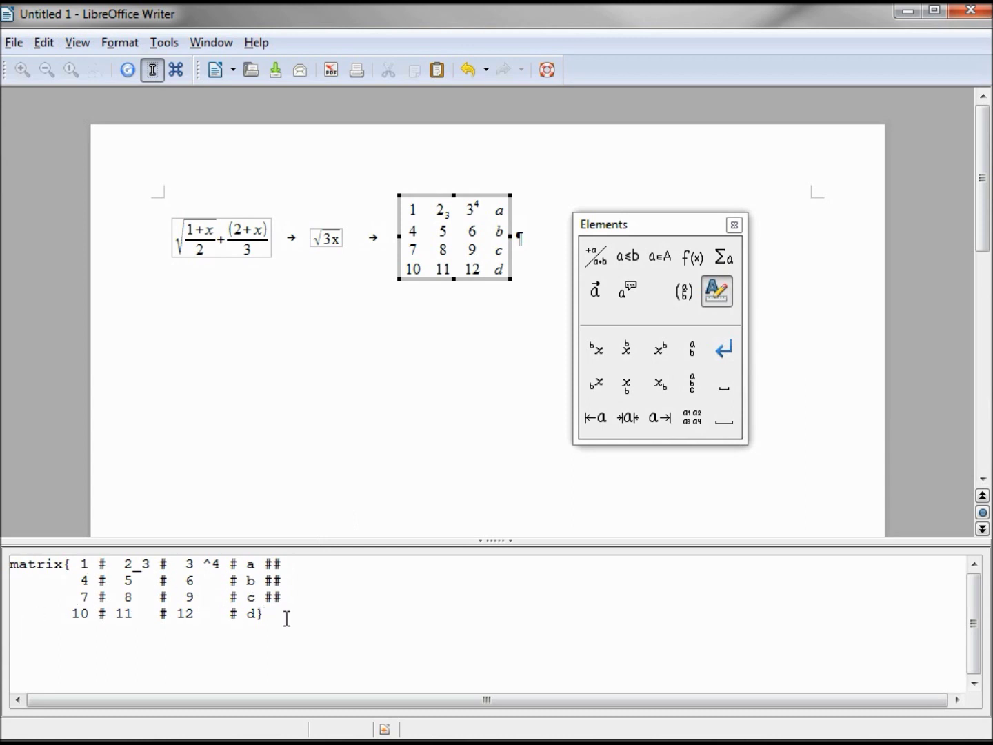
left_click(539, 272)
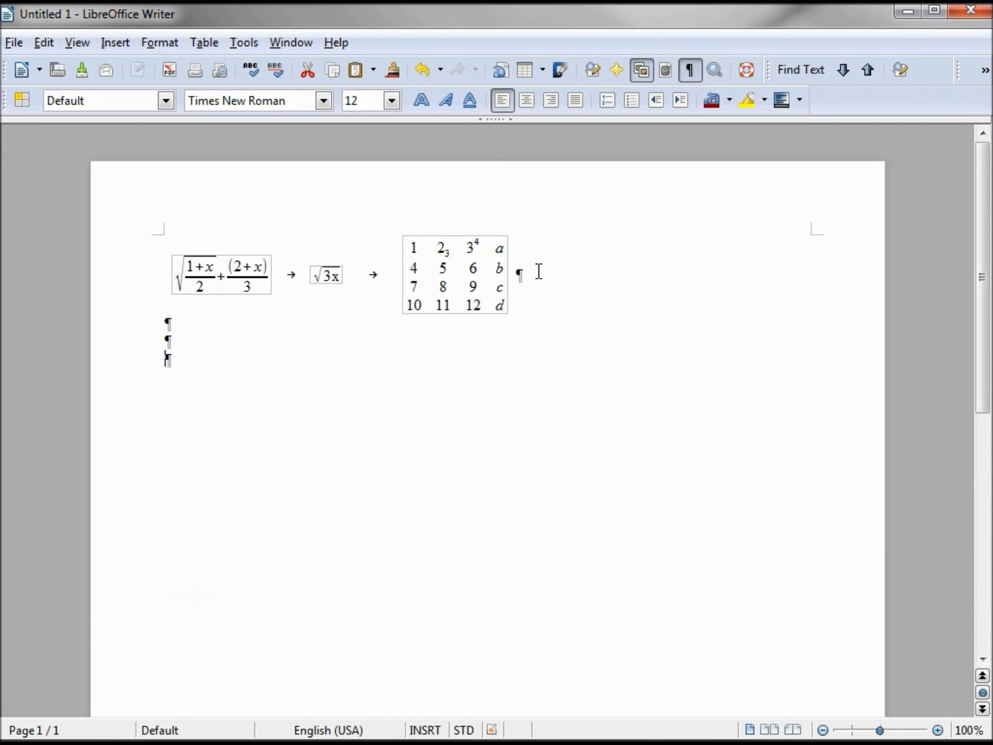
Insert a new formula object below the matrix and type 'A =' in its code
left_click(114, 44)
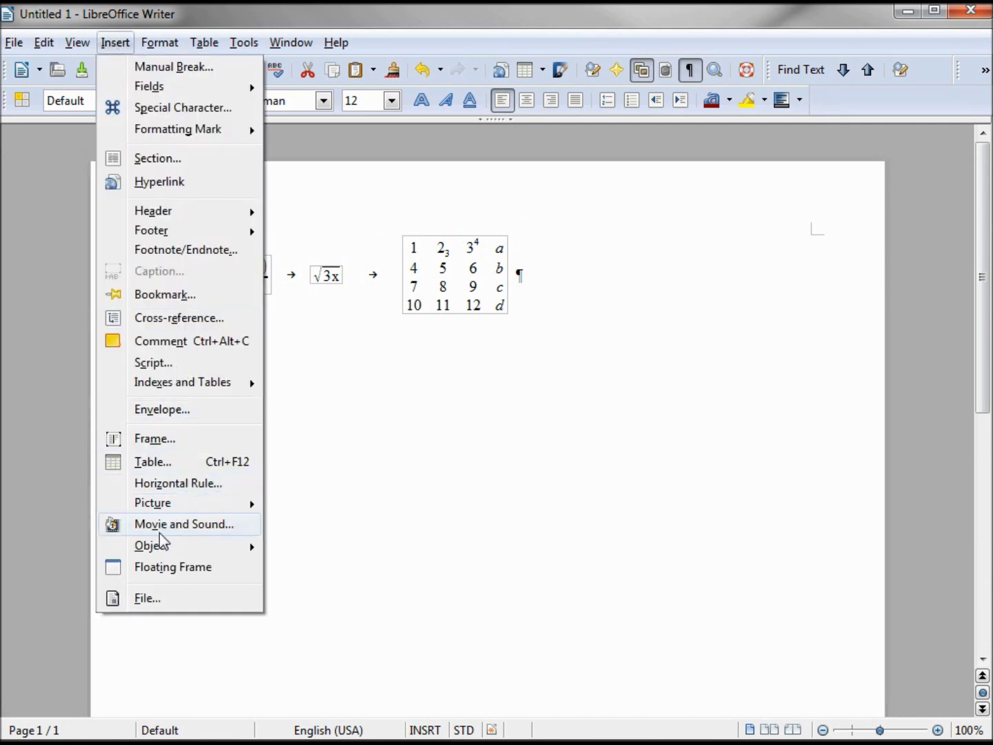
mouse_move(160, 546)
left_click(314, 593)
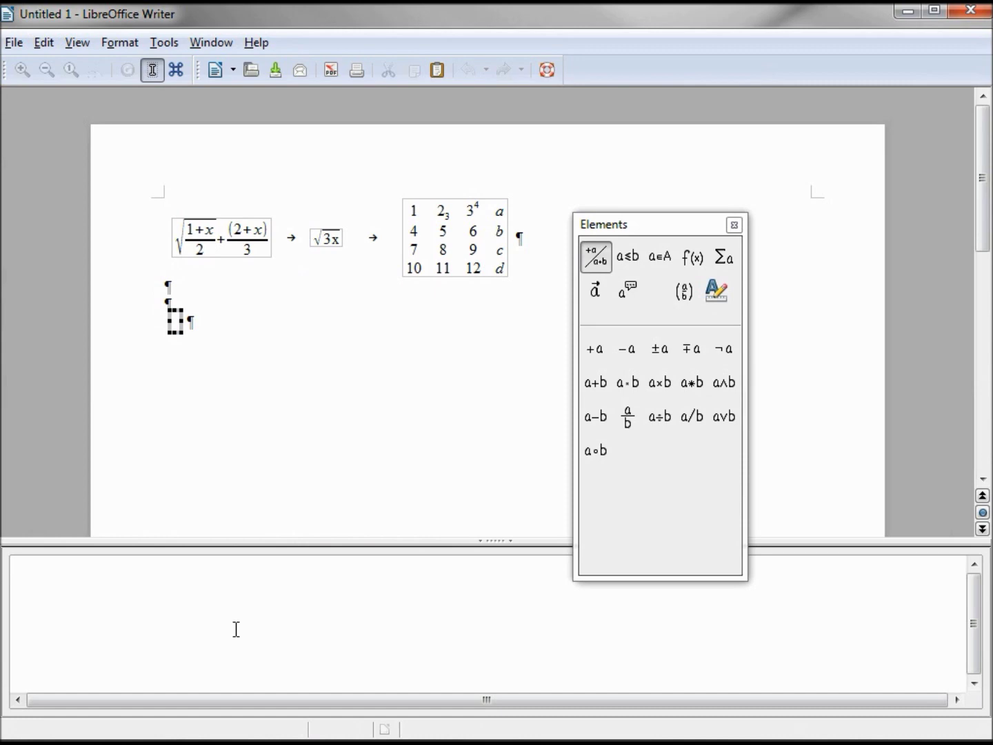
type("A =")
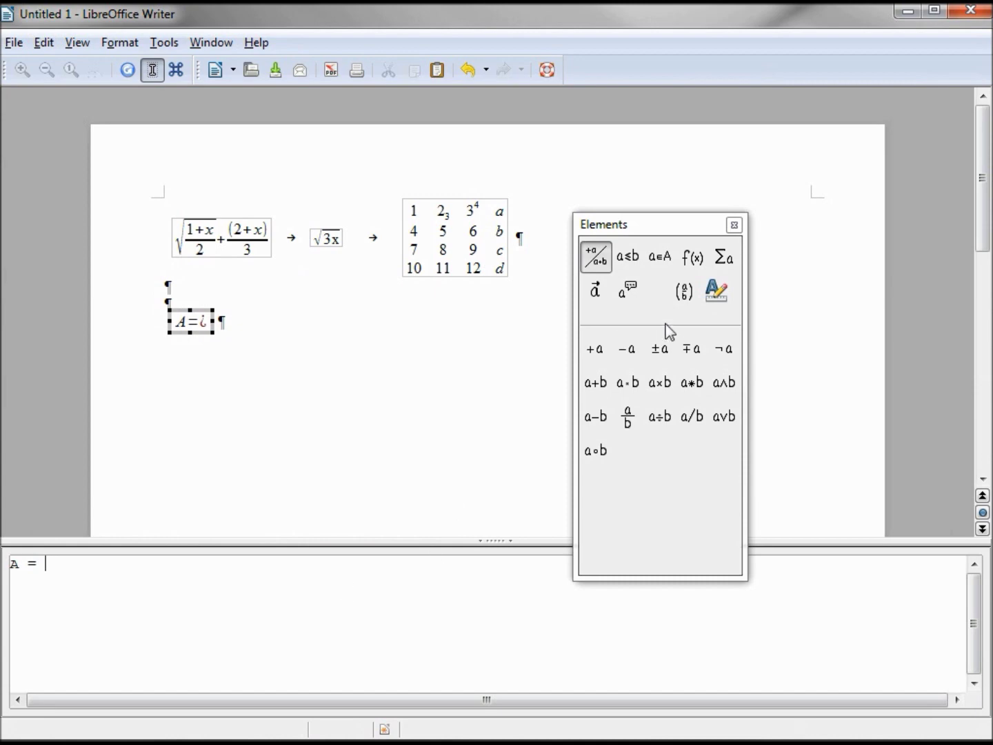
Browse the bracket, operator, function and set Elements categories, then open the Symbols catalog
left_click(685, 291)
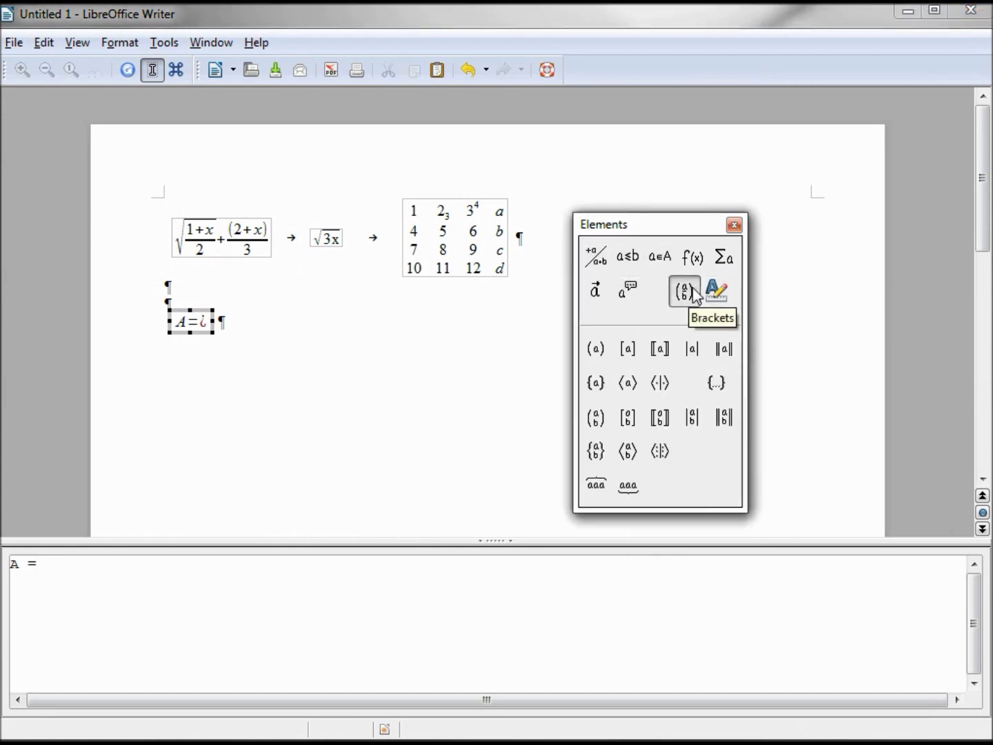
left_click(724, 262)
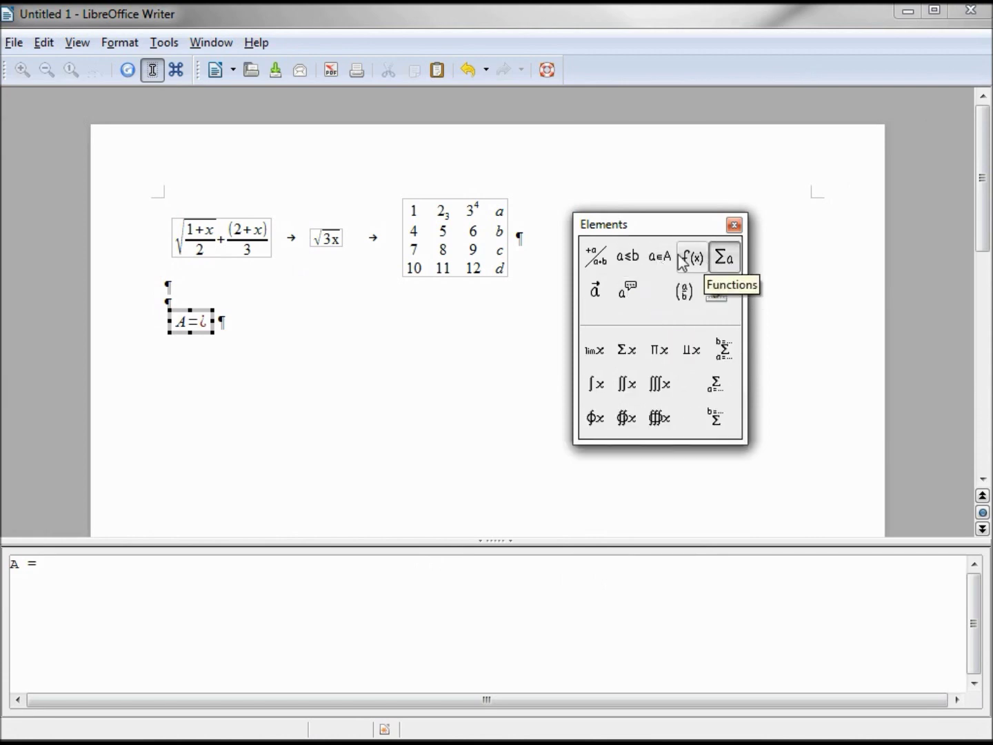
left_click(686, 261)
left_click(661, 259)
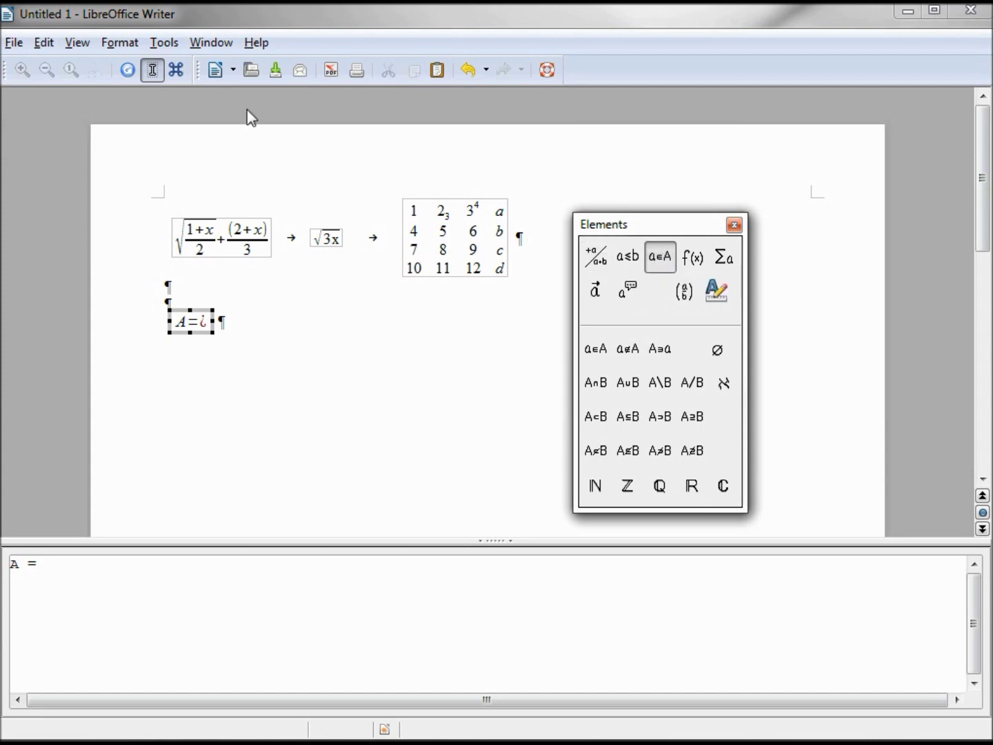
left_click(180, 73)
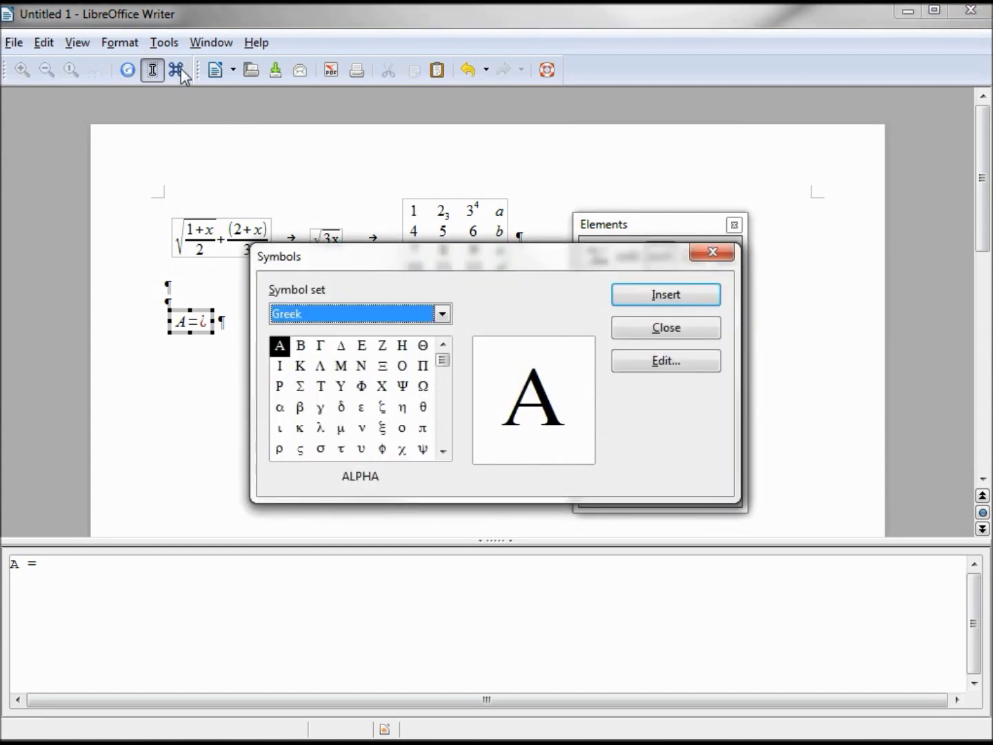
Insert lowercase pi after 'A =' from the Greek set of the Symbols catalog
left_click(649, 331)
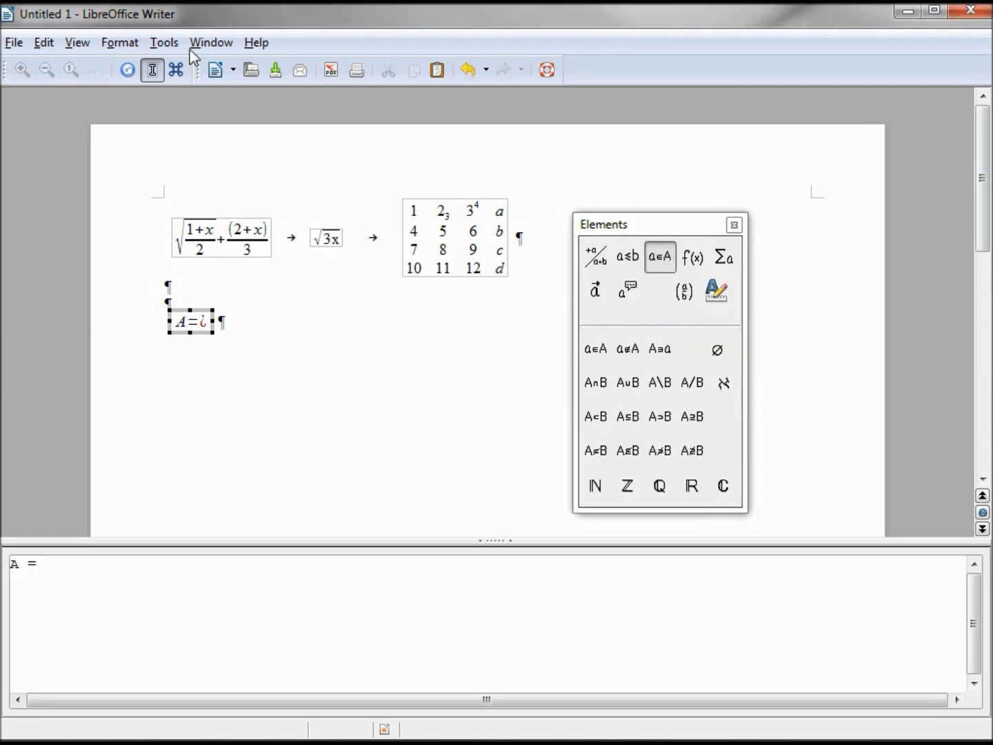
left_click(164, 43)
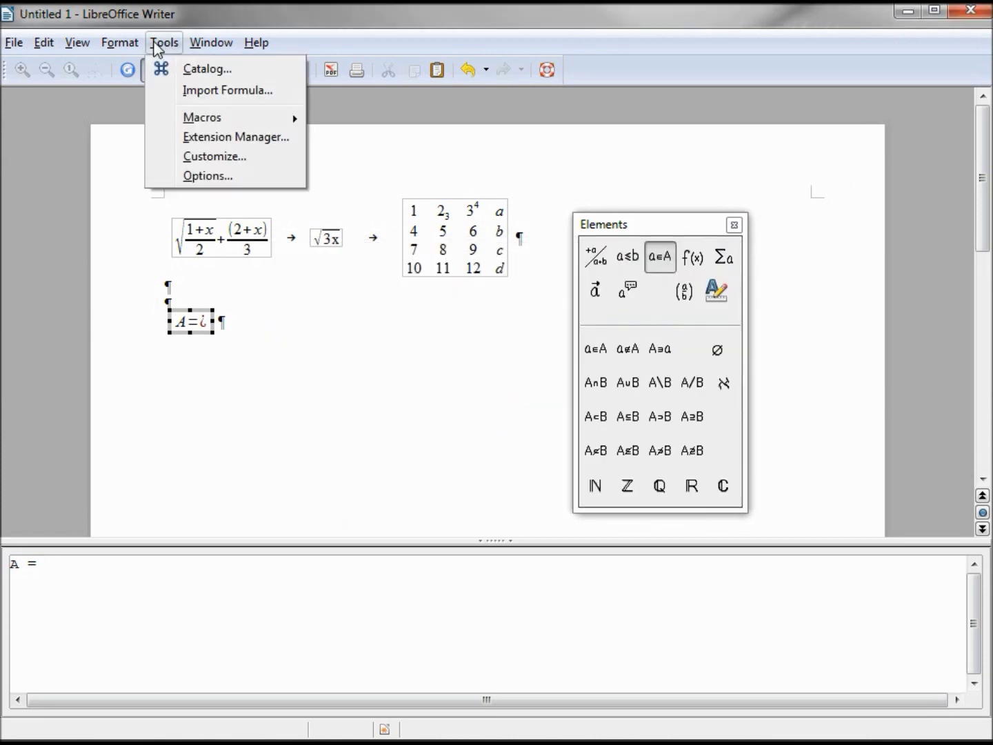
left_click(208, 70)
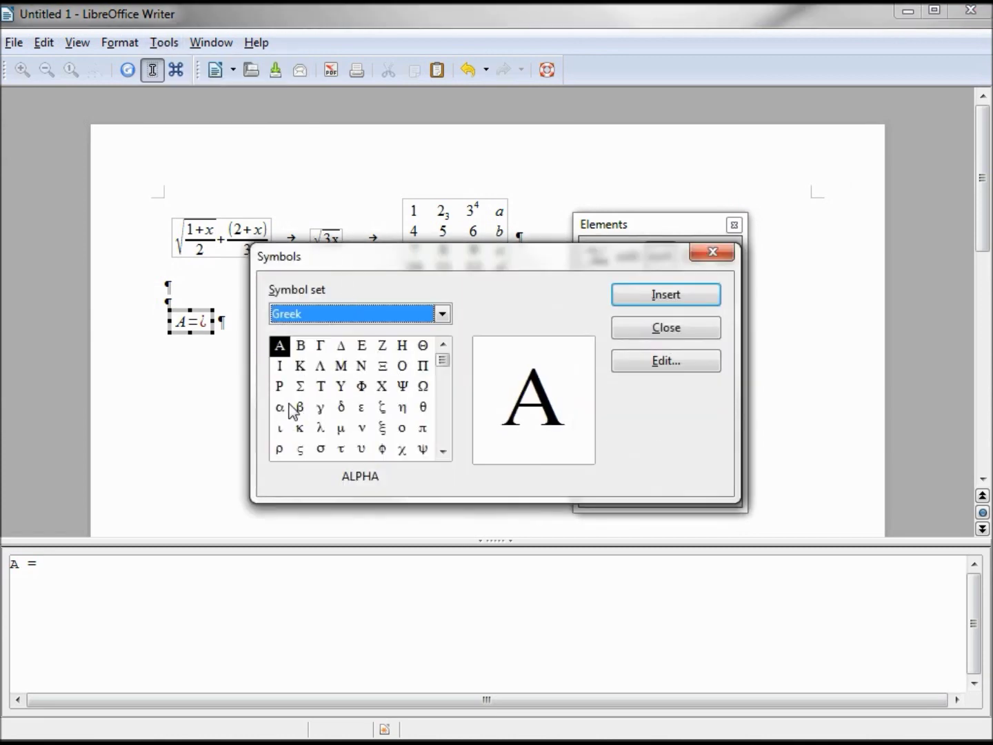
left_click(423, 367)
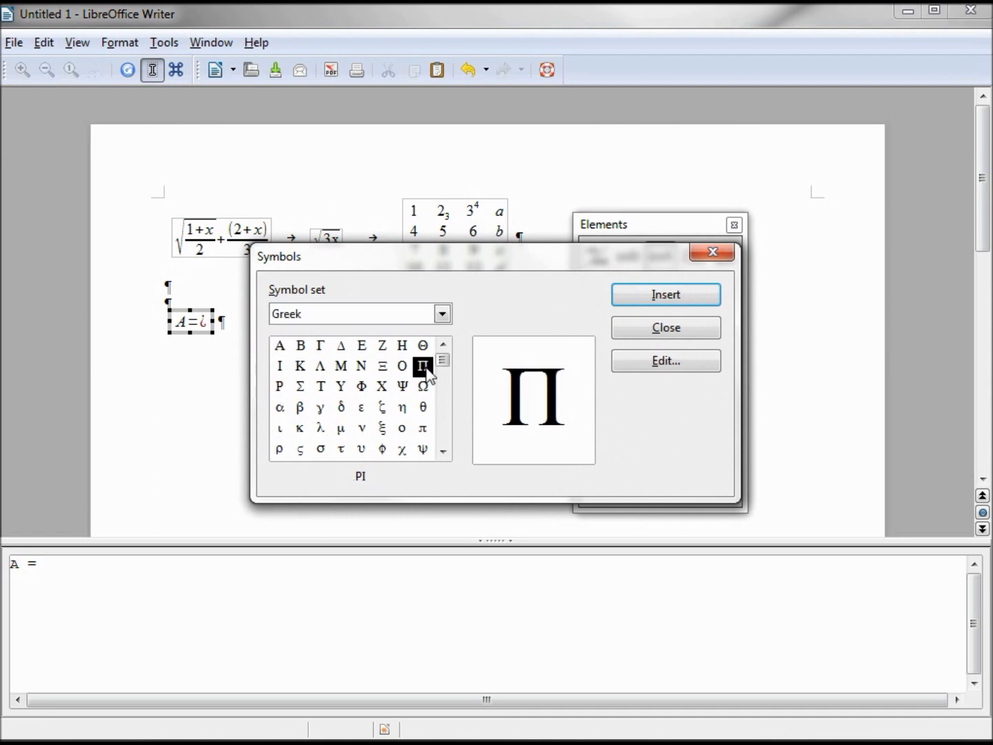
left_click(424, 429)
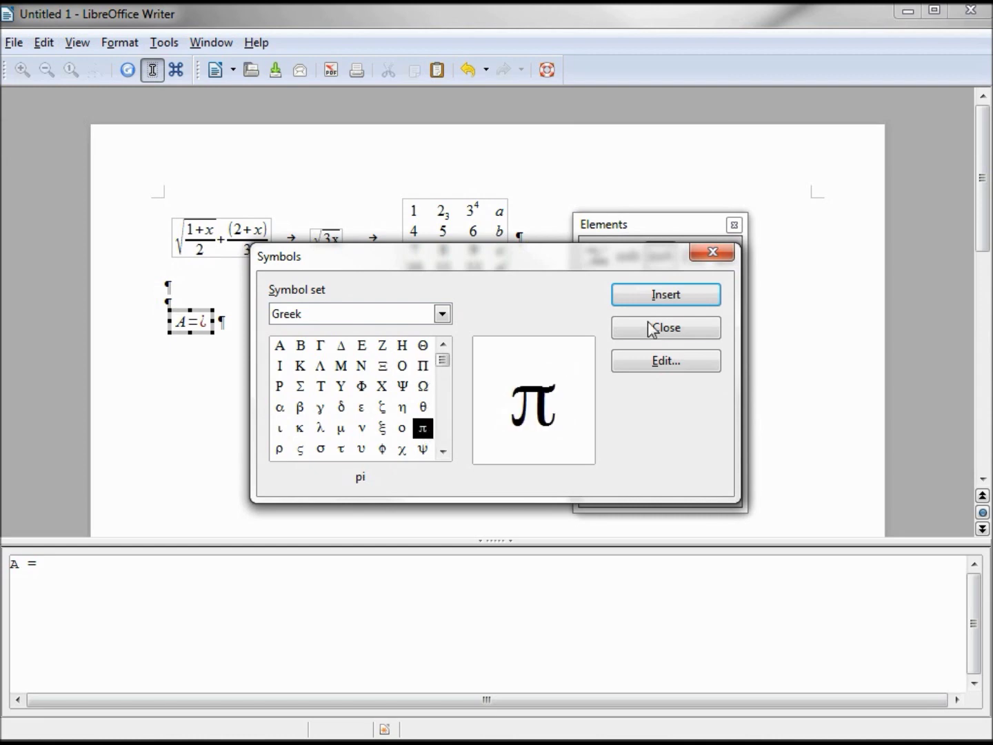
left_click(679, 300)
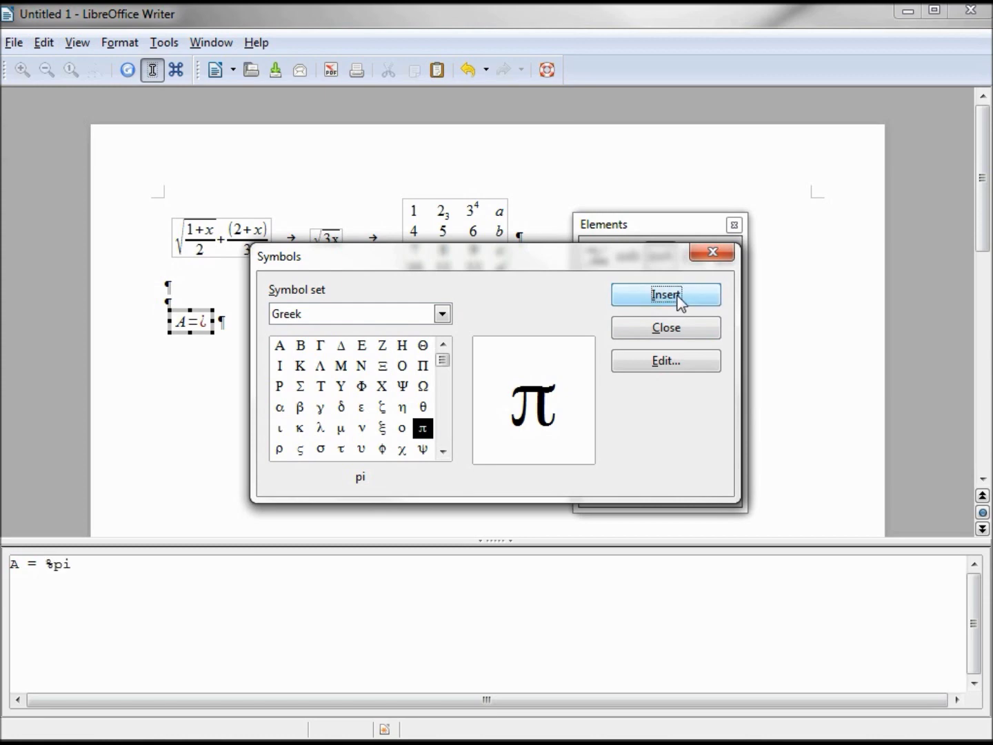
left_click(667, 328)
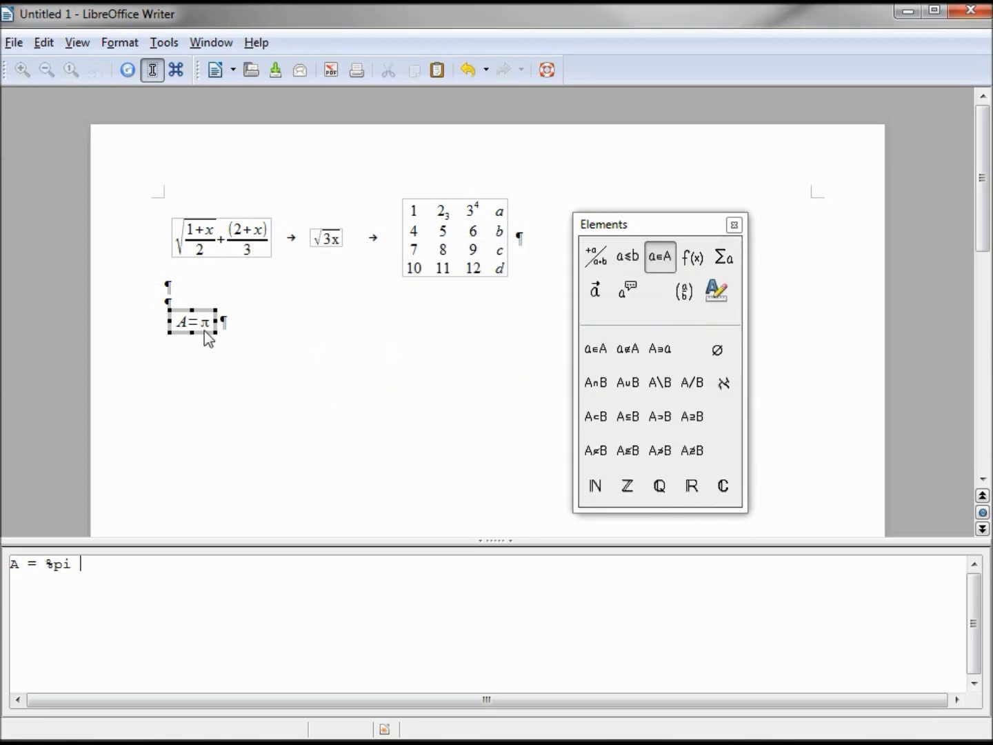
Correct the code to 'A = %pi r^2' and leave formula editing
left_click(54, 563)
type("PI")
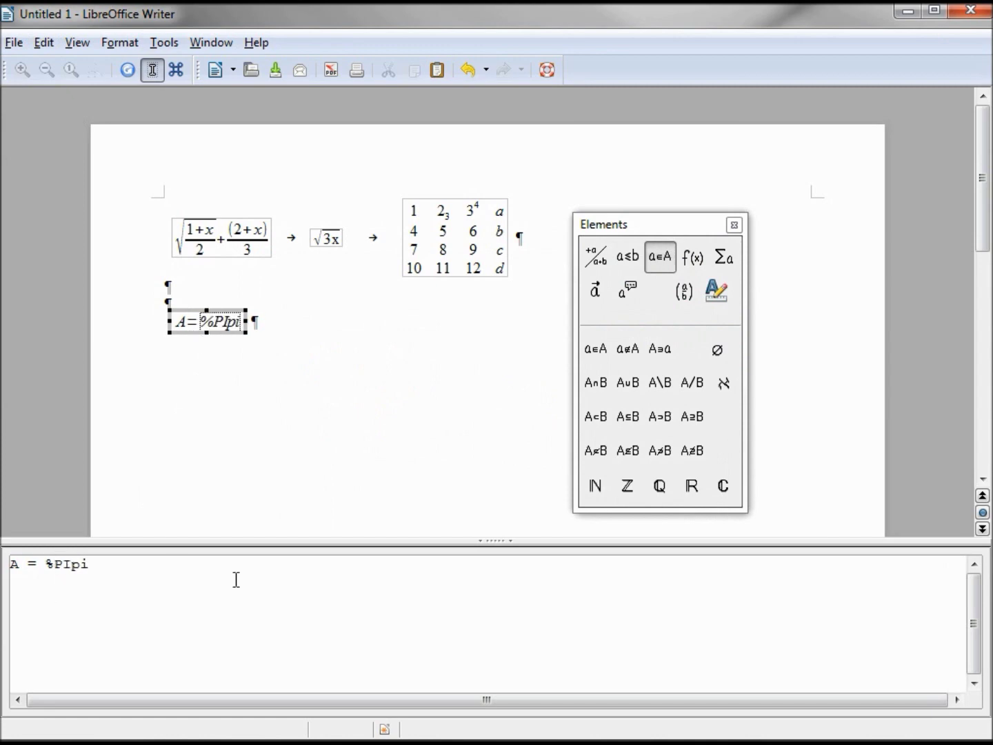
key("Delete")
key("Delete")
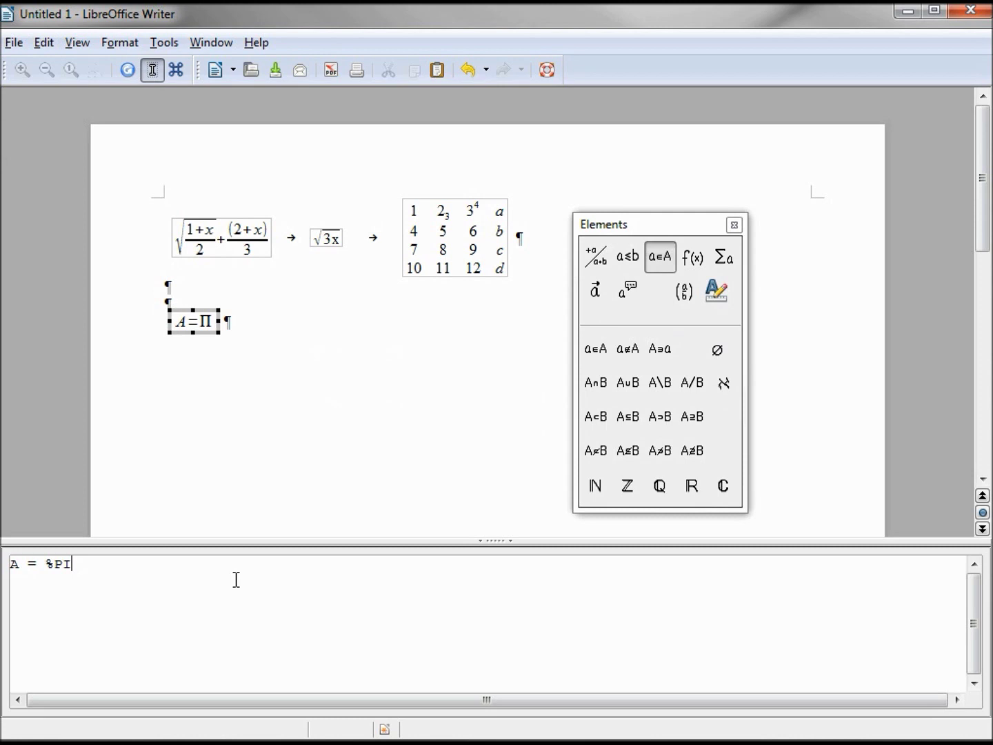
key("BackSpace")
key("BackSpace")
type("pi")
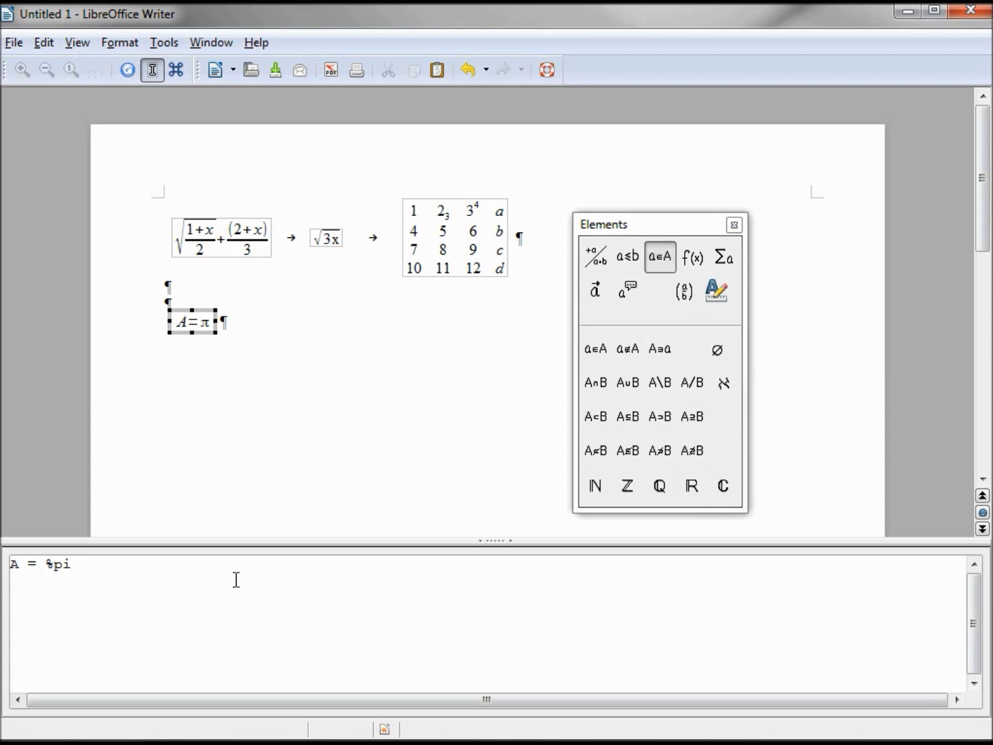
type(" r^2")
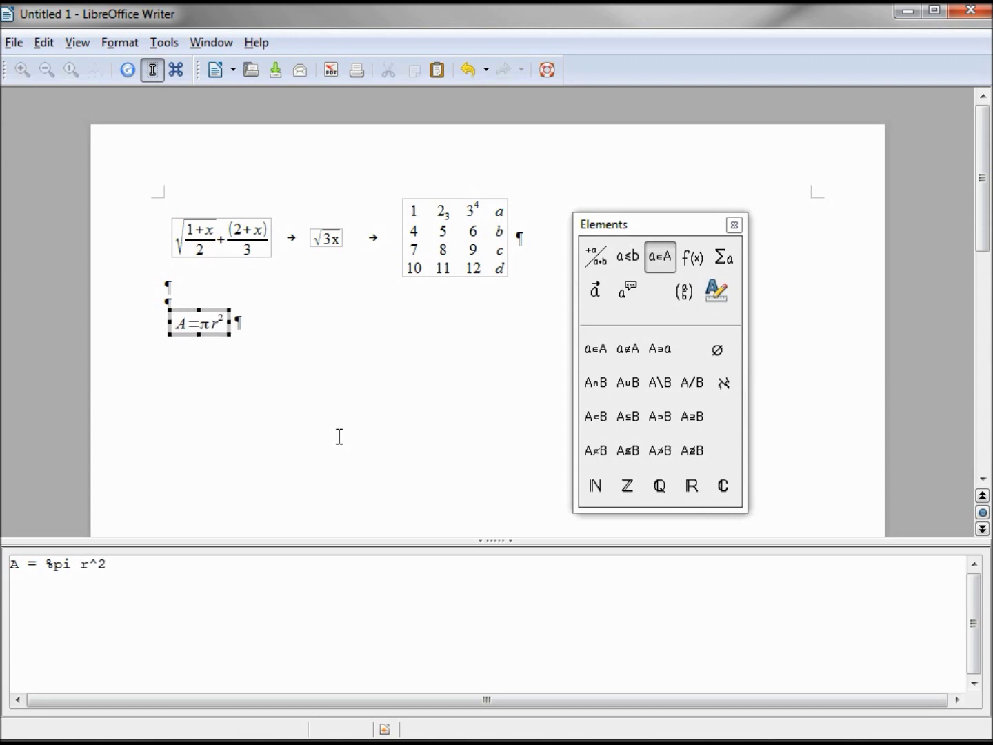
key("Escape")
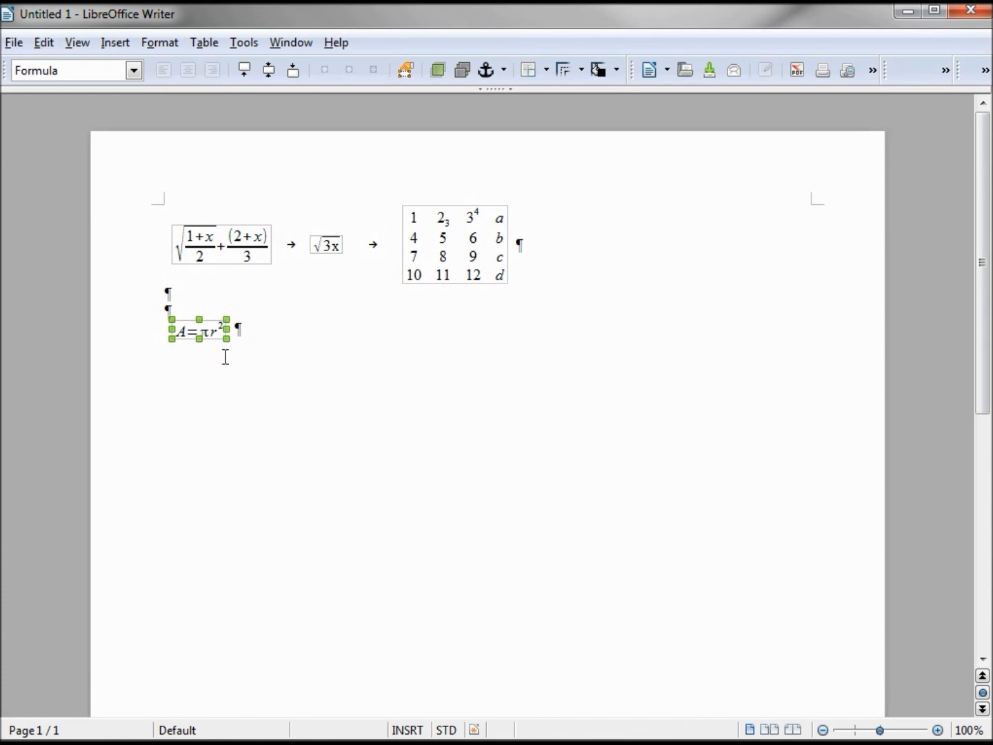
Type two arrows after A = πr², then insert a formula with code 'V = %pi r^2 h'
left_click(283, 330)
type("->  ->")
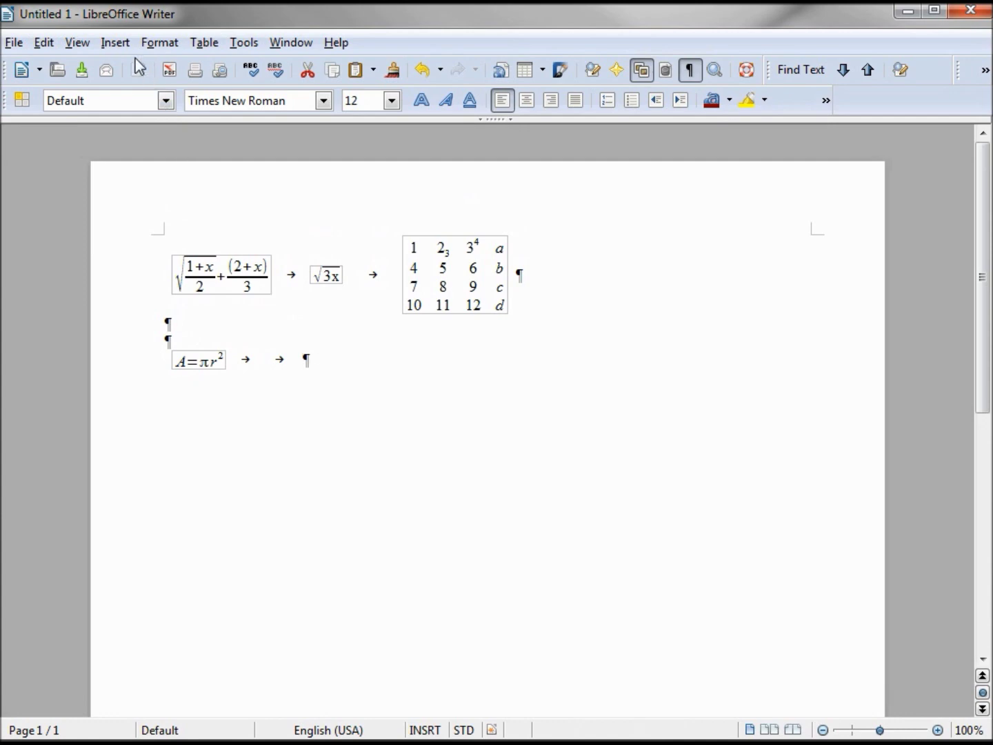
left_click(117, 47)
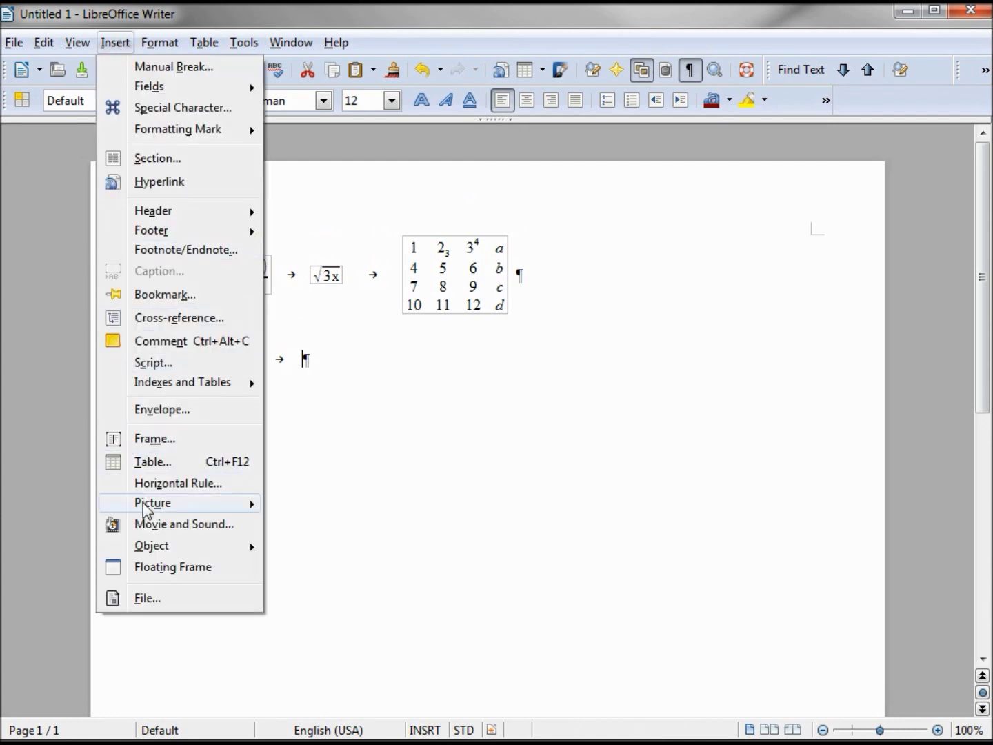
mouse_move(153, 549)
left_click(313, 592)
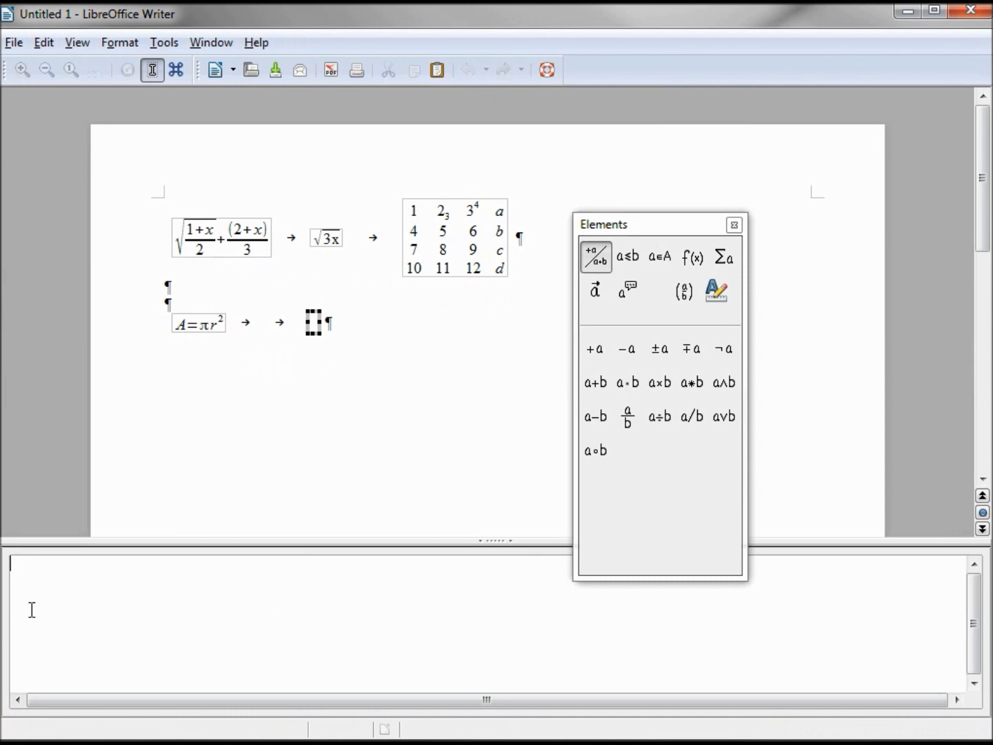
type("V = %pi")
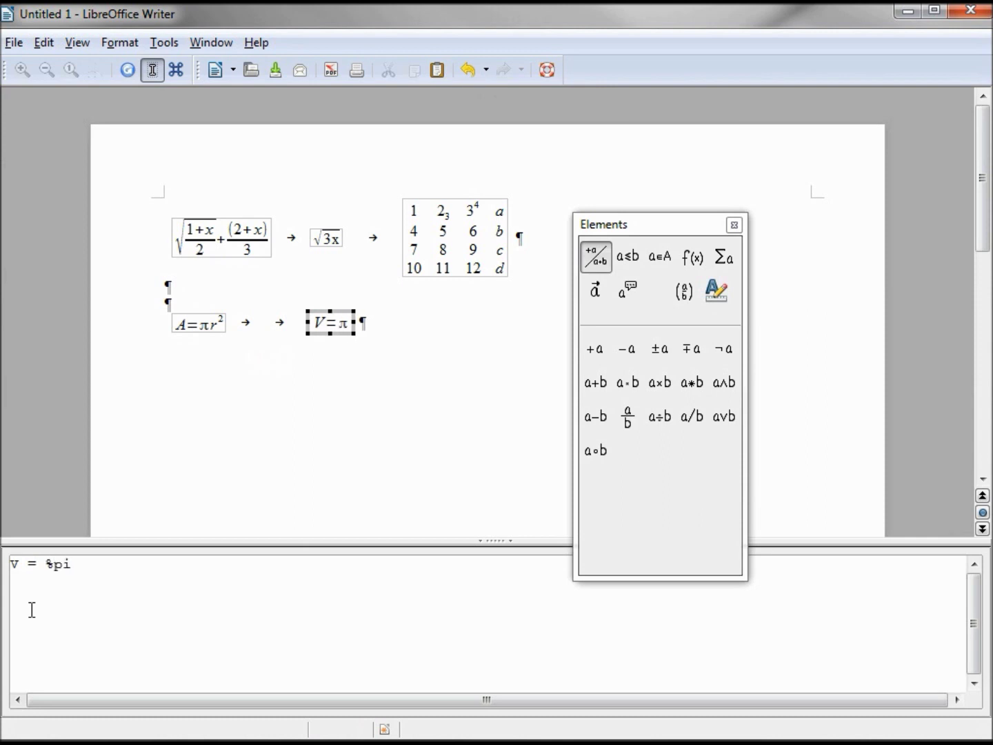
type(" r^2")
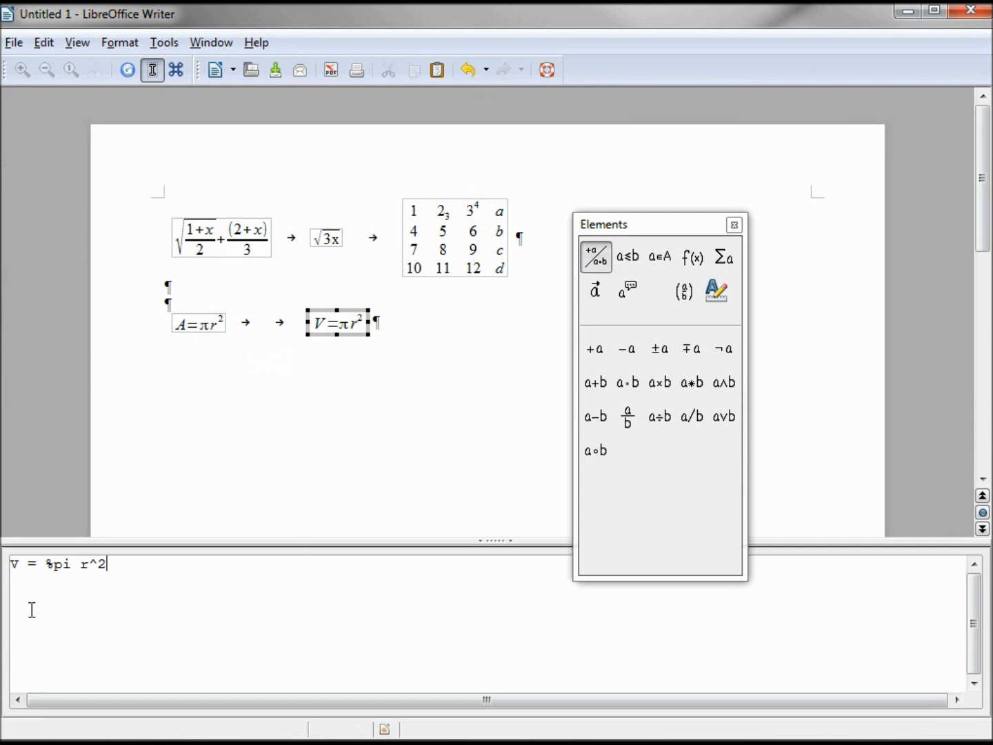
type(" h")
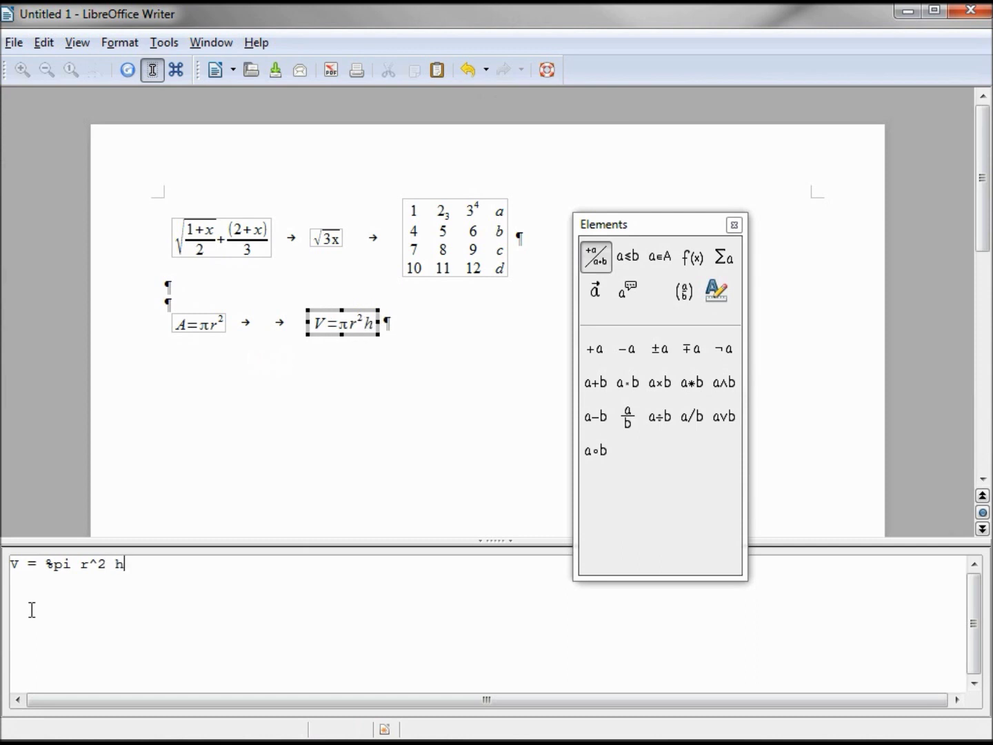
Reopen the V = πr²h formula and add a 'size <?> {<?>}' template from the Attributes elements
left_click(442, 344)
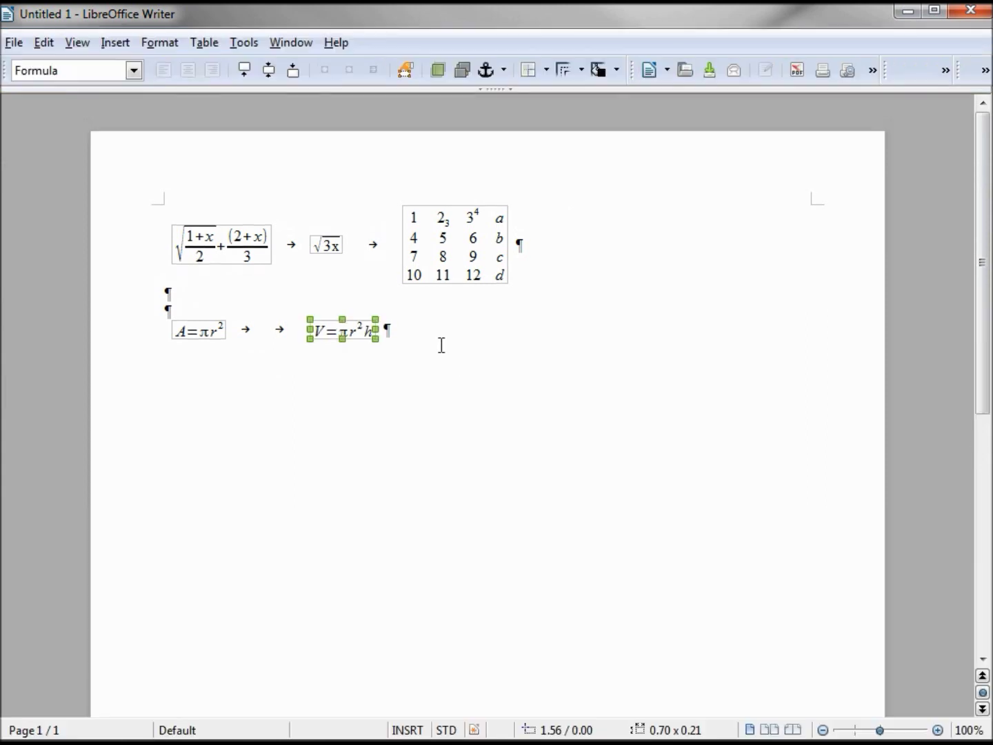
left_click(441, 345)
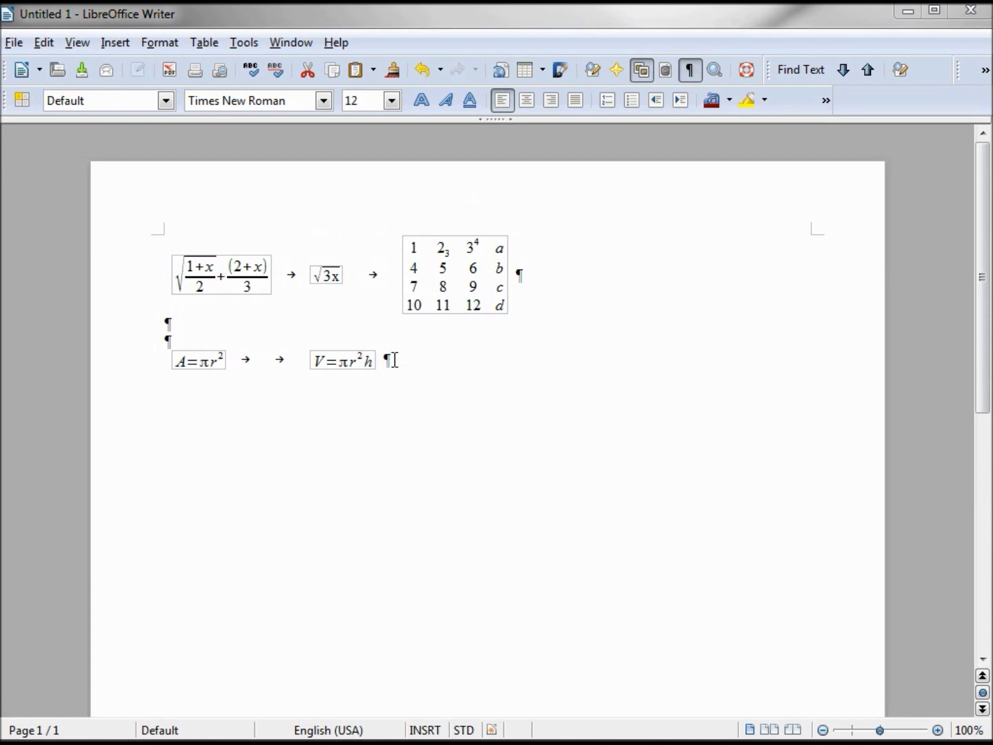
left_click(368, 366)
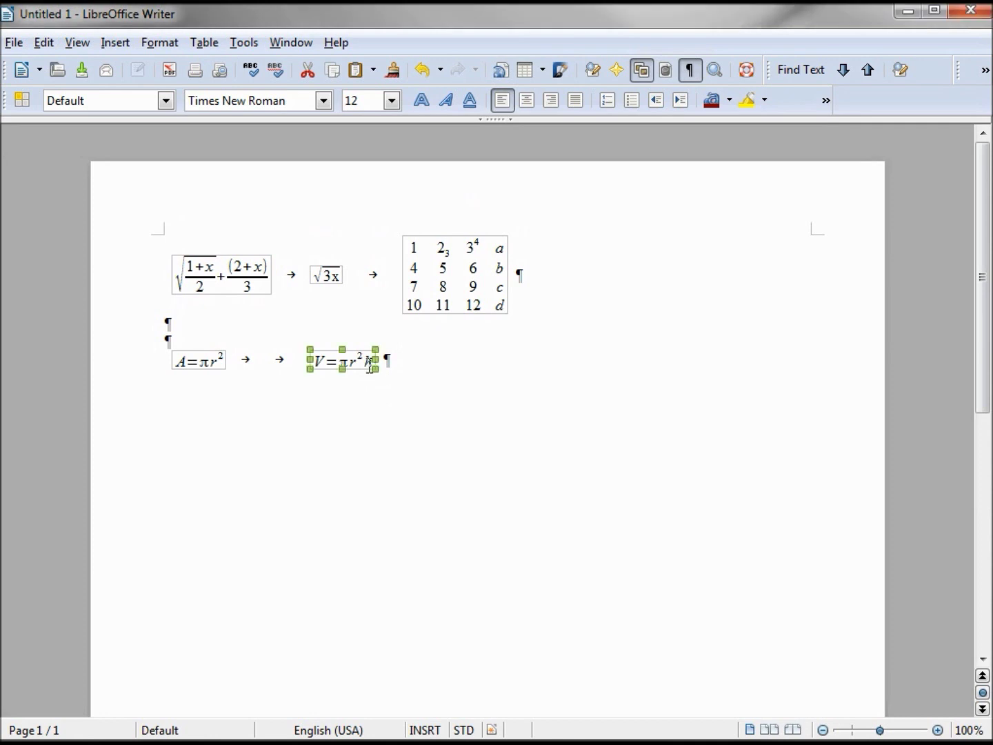
double_click(371, 331)
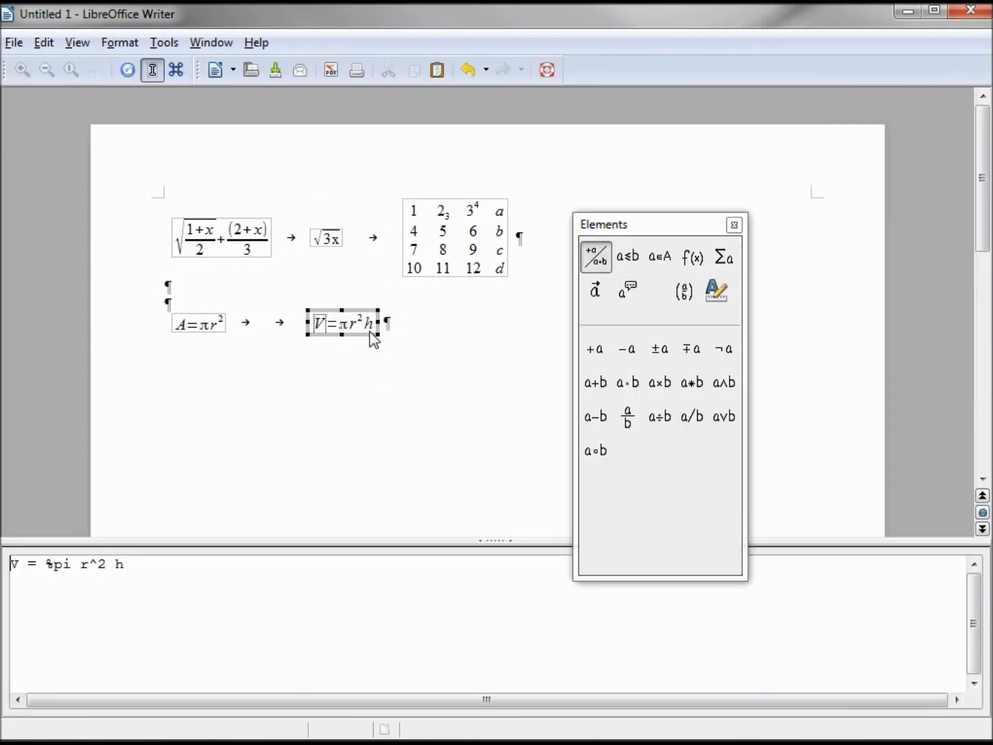
left_click(716, 293)
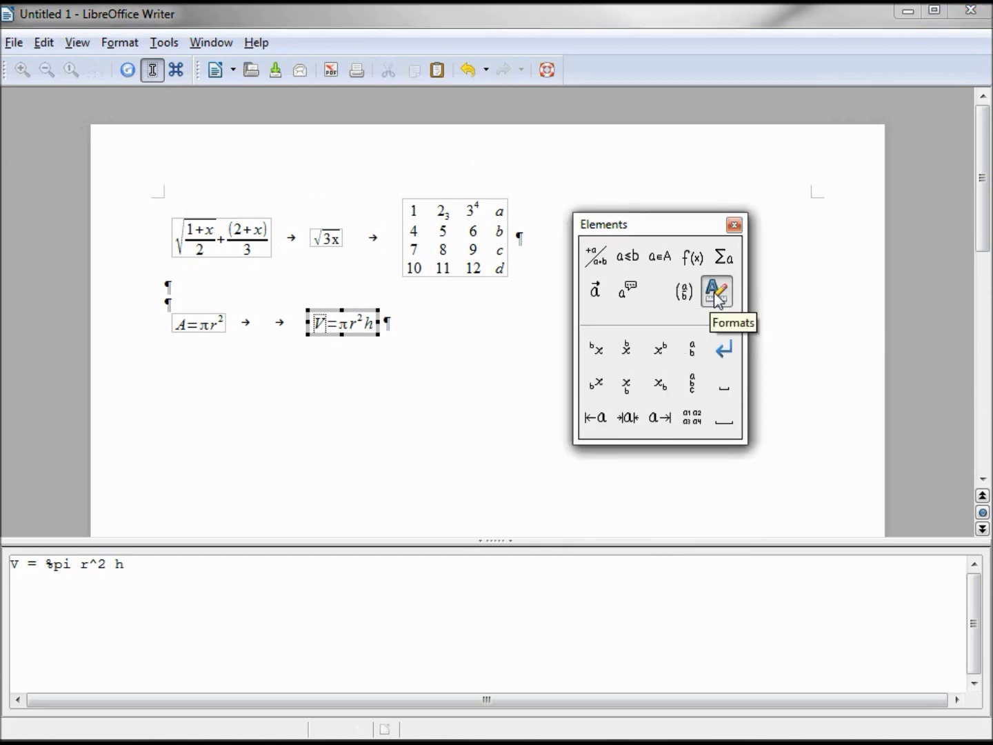
left_click(598, 292)
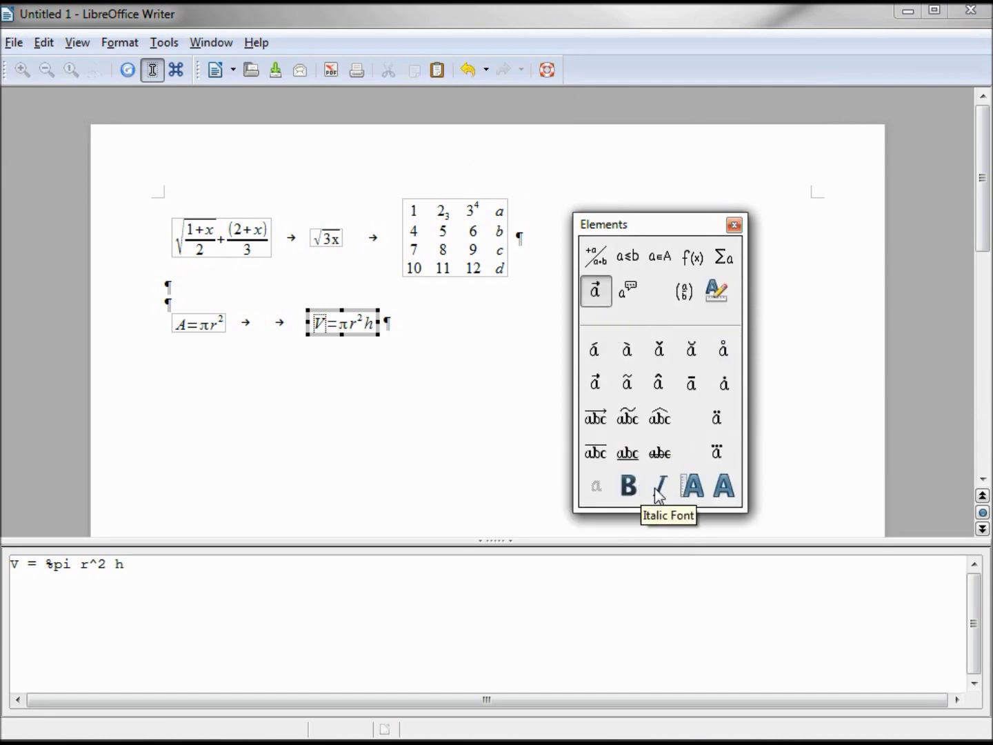
left_click(692, 487)
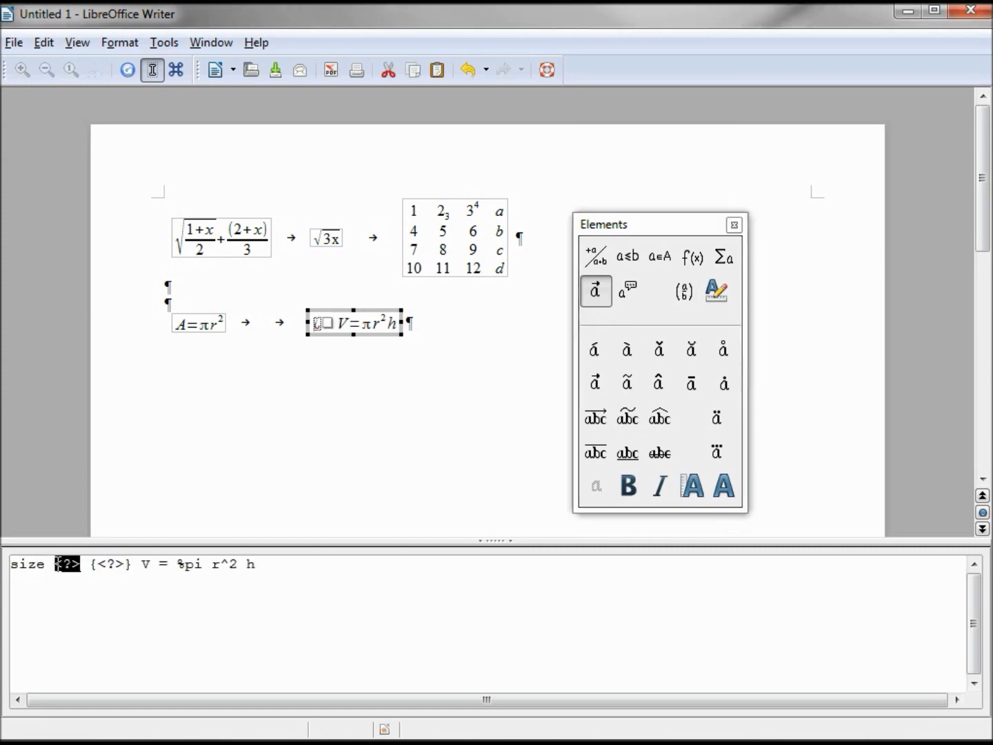
Edit the code to 'size 26 { V = %pi r^2 h }' and exit formula editing
left_click(56, 564)
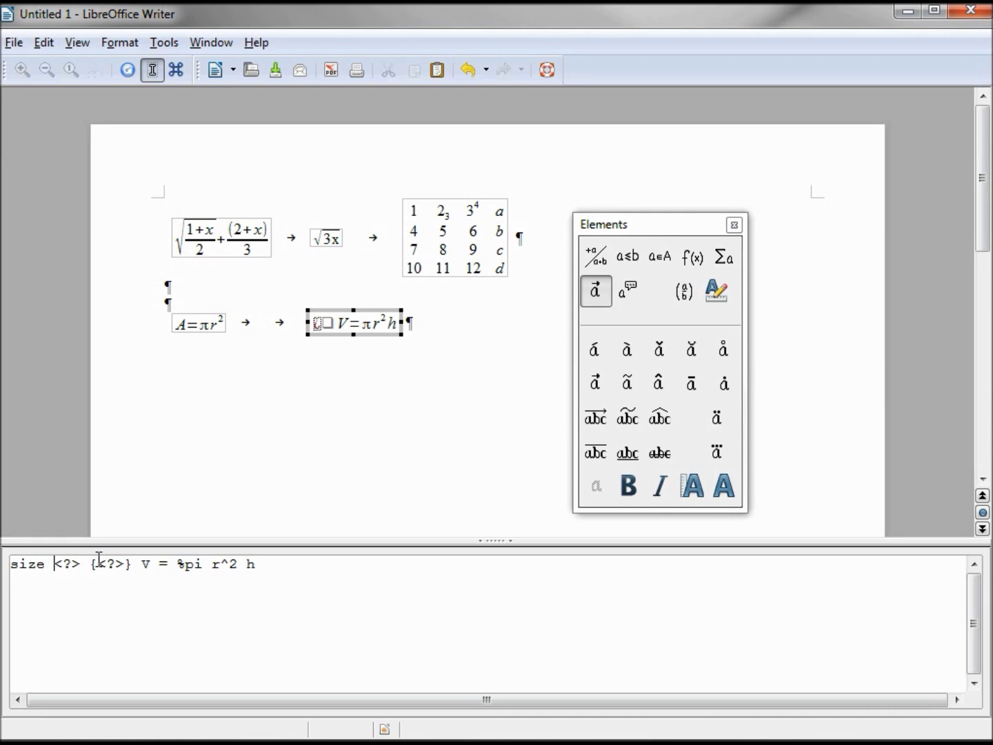
type("30")
key("BackSpace")
key("BackSpace")
type("26")
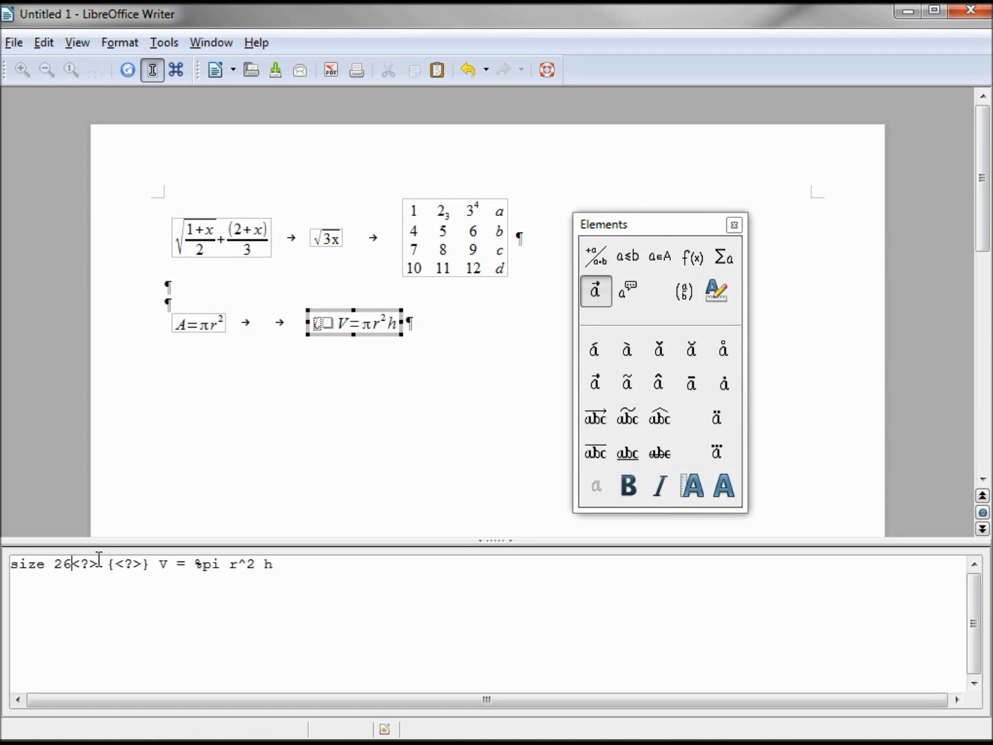
key("Delete")
key("Delete")
key("Delete")
key("Delete")
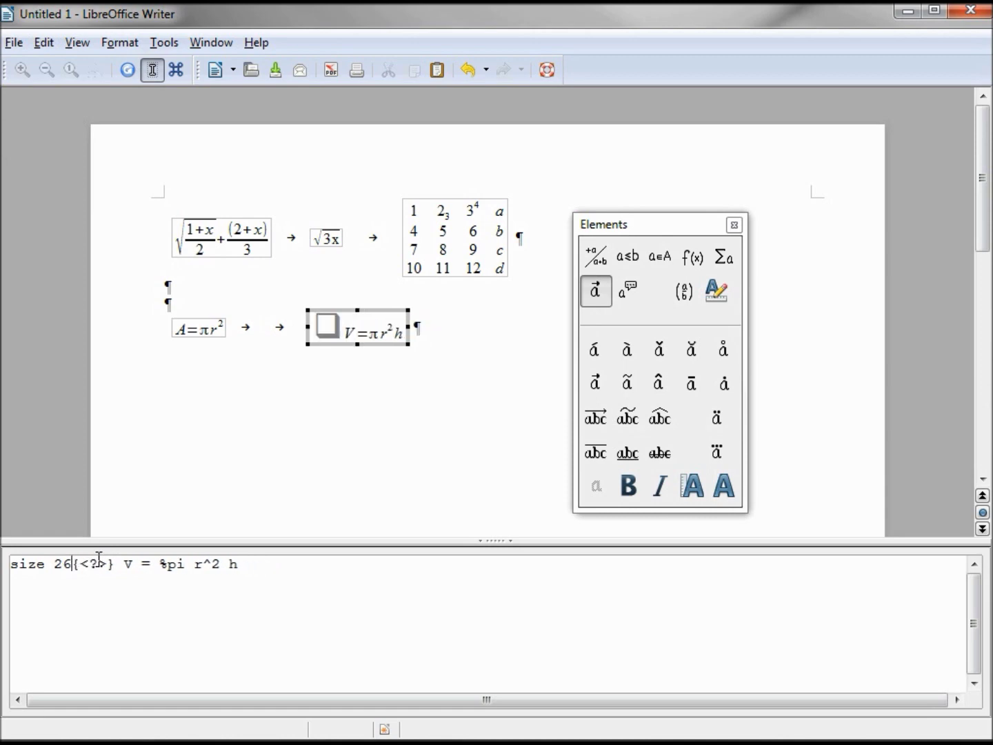
key("Delete")
key("Delete")
key("Delete")
key("Delete")
key("Delete")
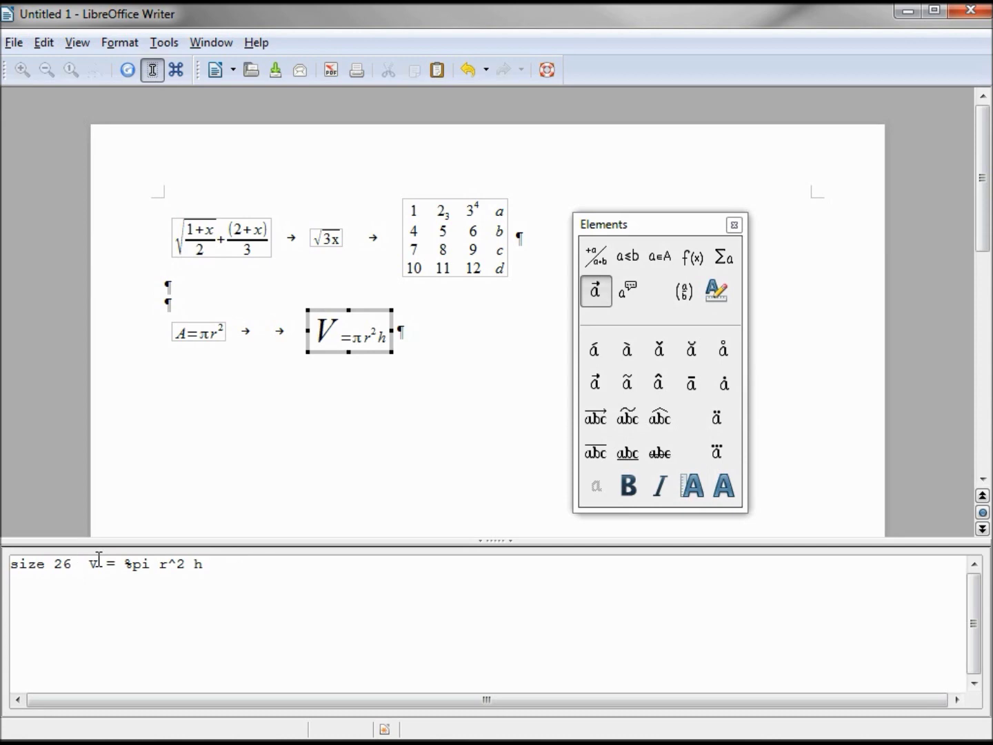
type("{")
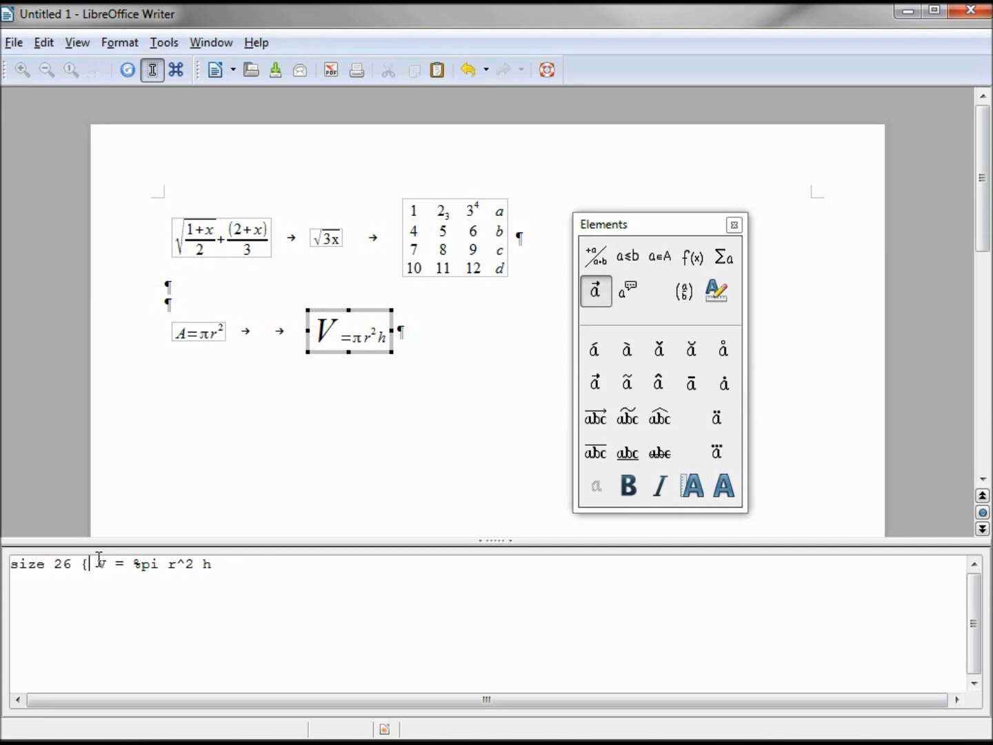
key("Right")
key("Right")
key("Right")
key("Right")
key("Right")
key("Right")
key("Right")
key("Right")
key("Right")
key("Right")
key("Right")
key("Right")
key("Right")
key("Right")
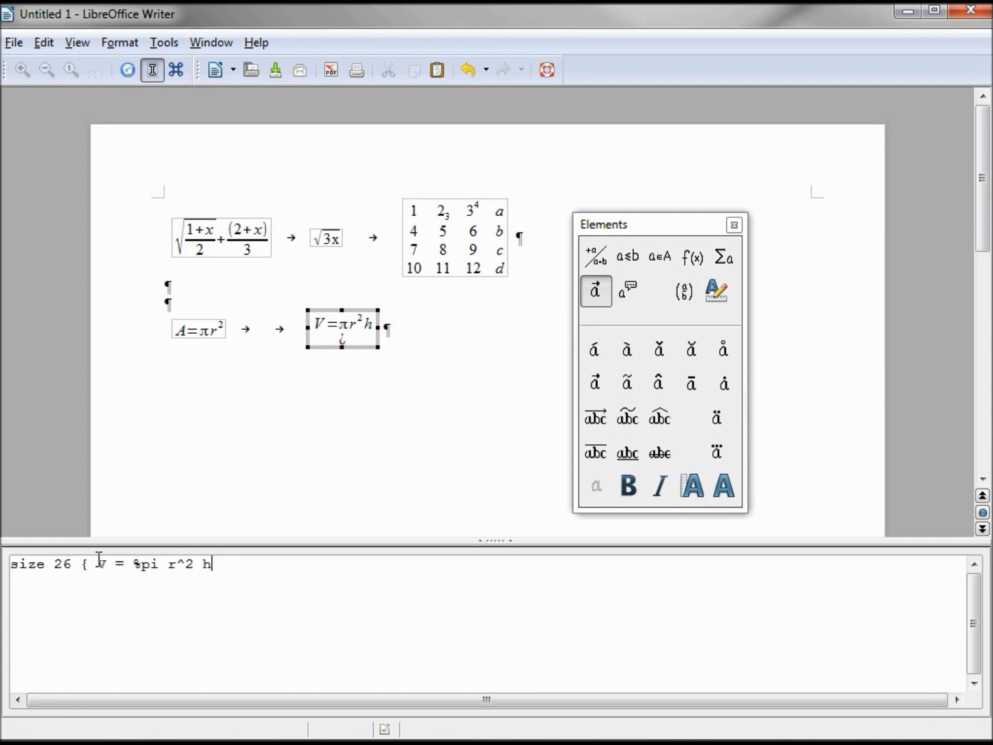
type("}")
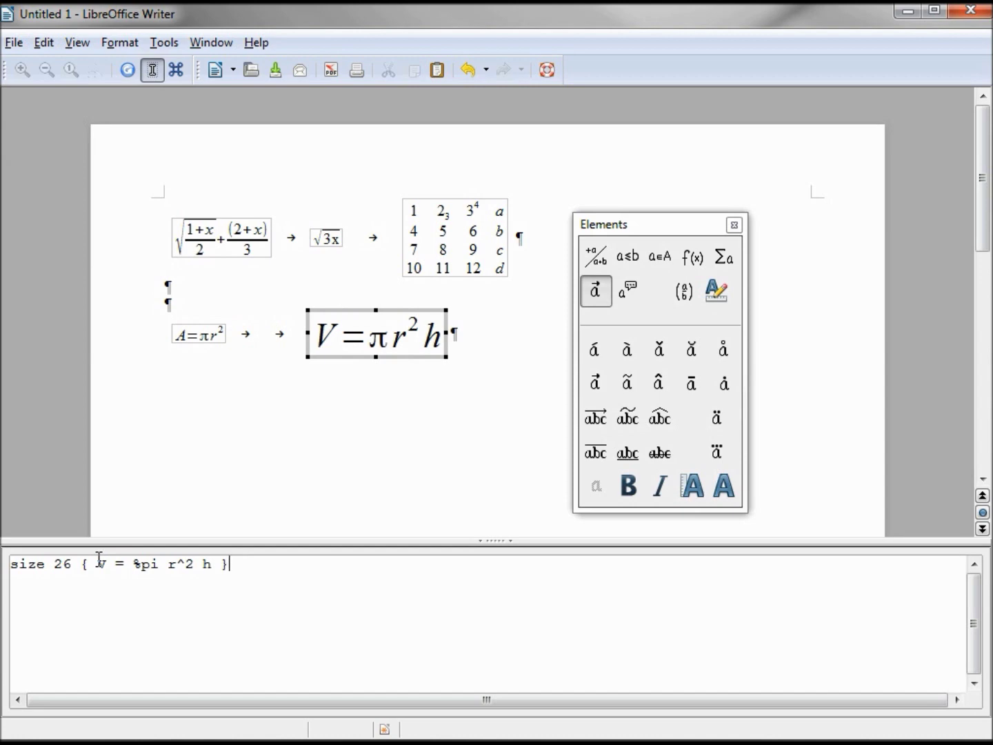
key("Escape")
Open the A = πr² formula object for editing in the formula editor
double_click(199, 339)
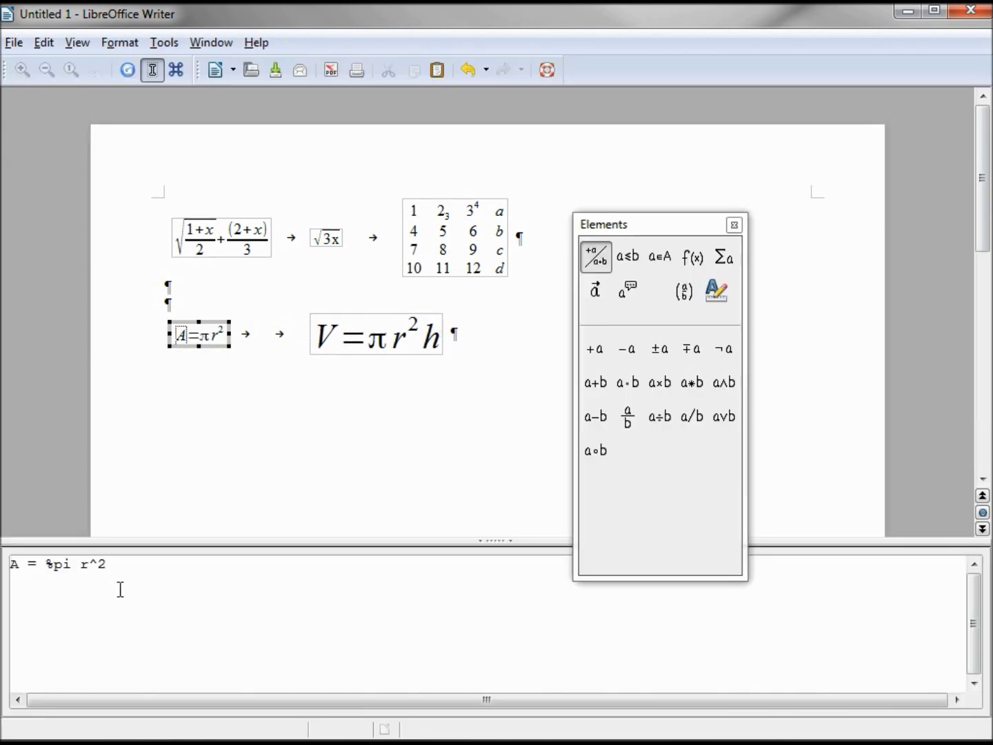